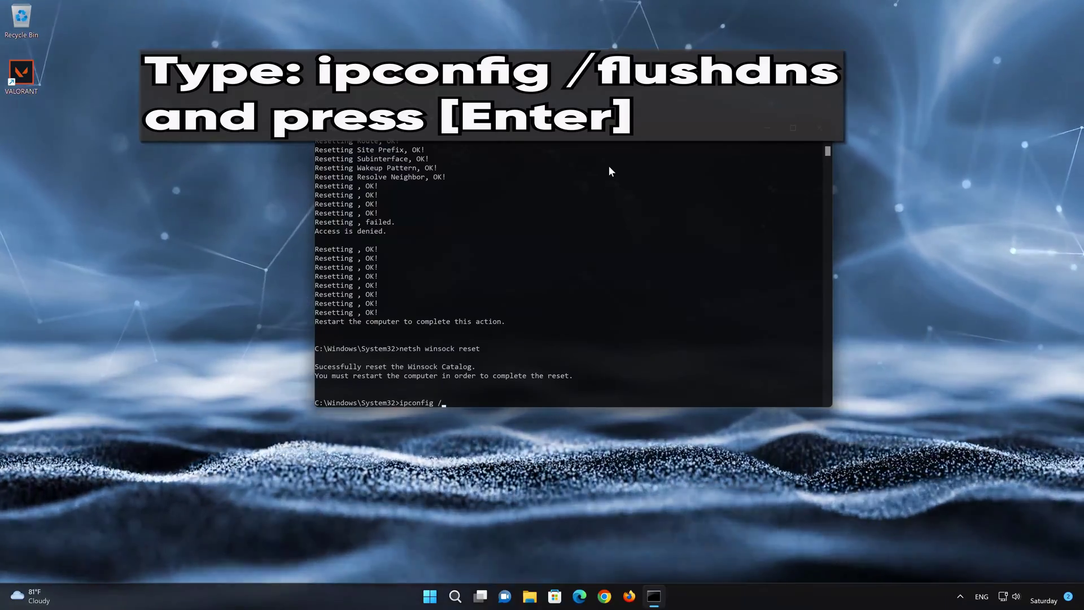
Step: Flush the DNS cache with ipconfig /flushdns and close the Command Prompt with the exit command
text(l)
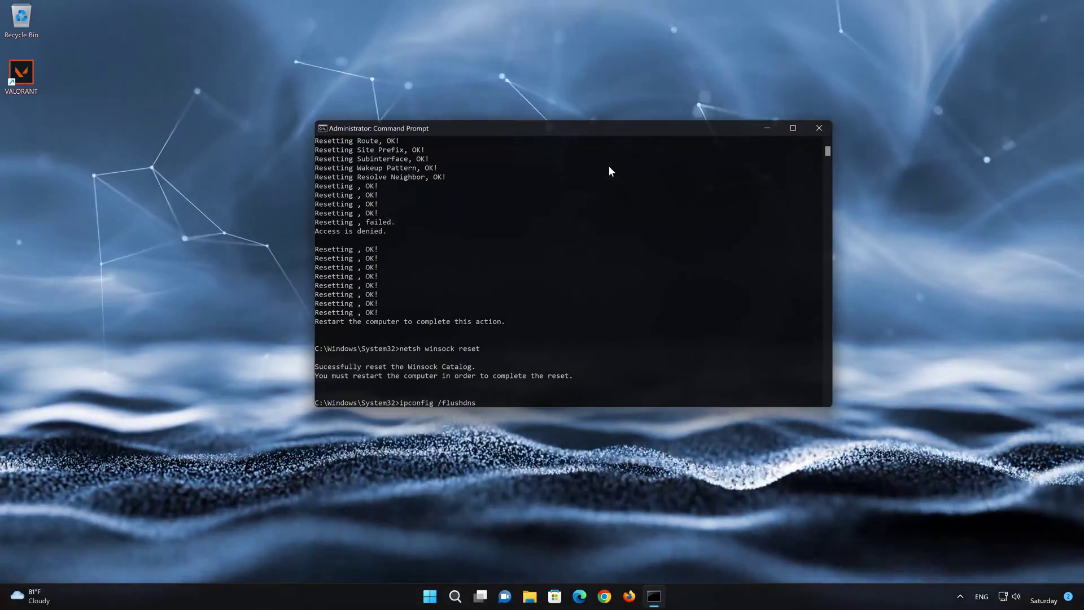
text(ushdns)
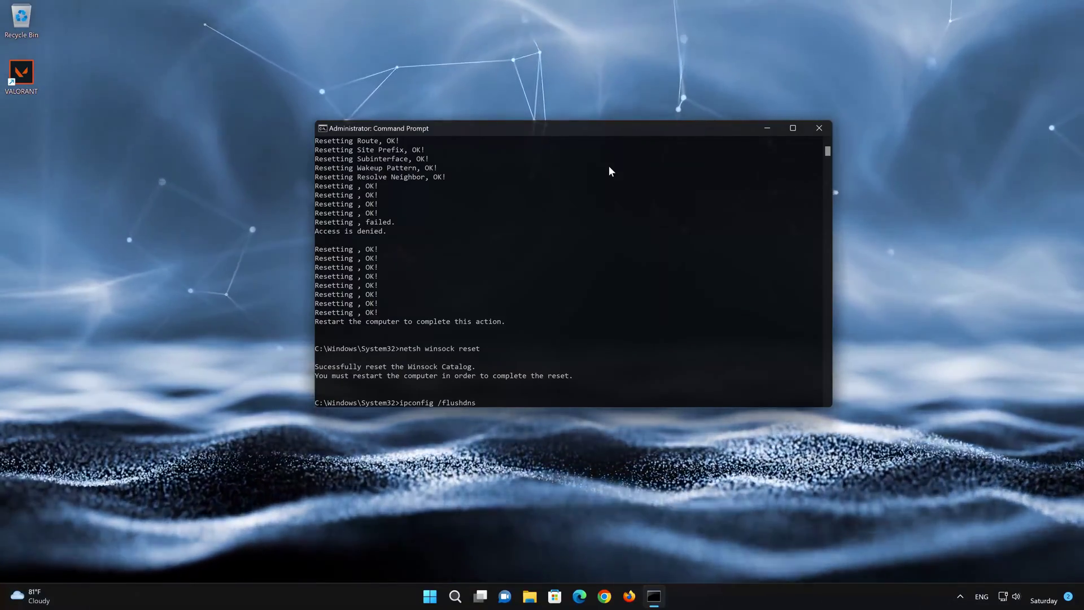
key(Return)
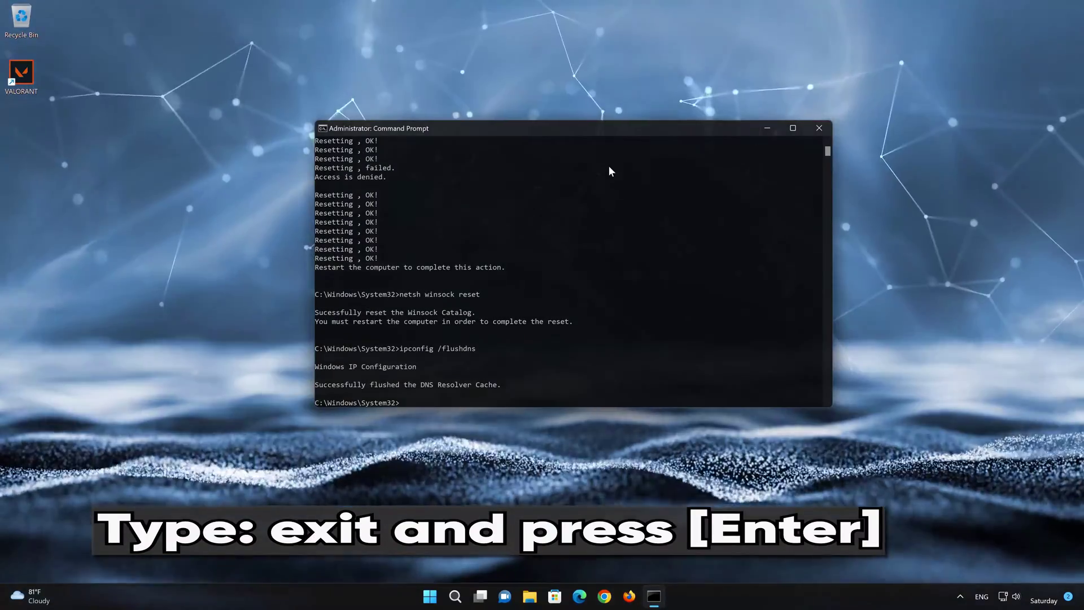
text(exit)
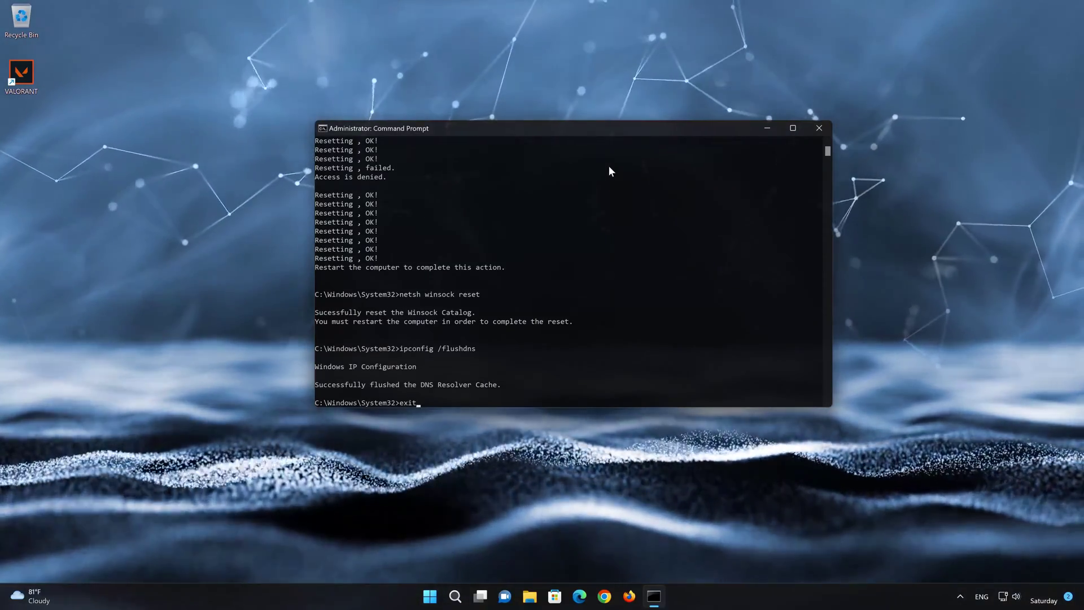
key(Return)
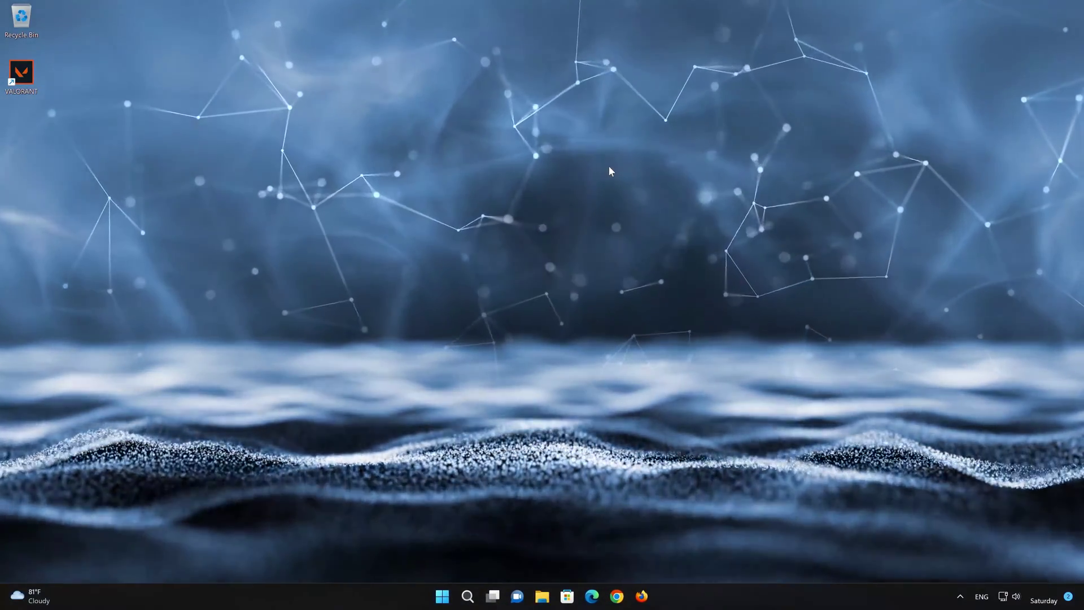
Step: Restart the PC to complete the Winsock and DNS resets
click(442, 595)
click(681, 558)
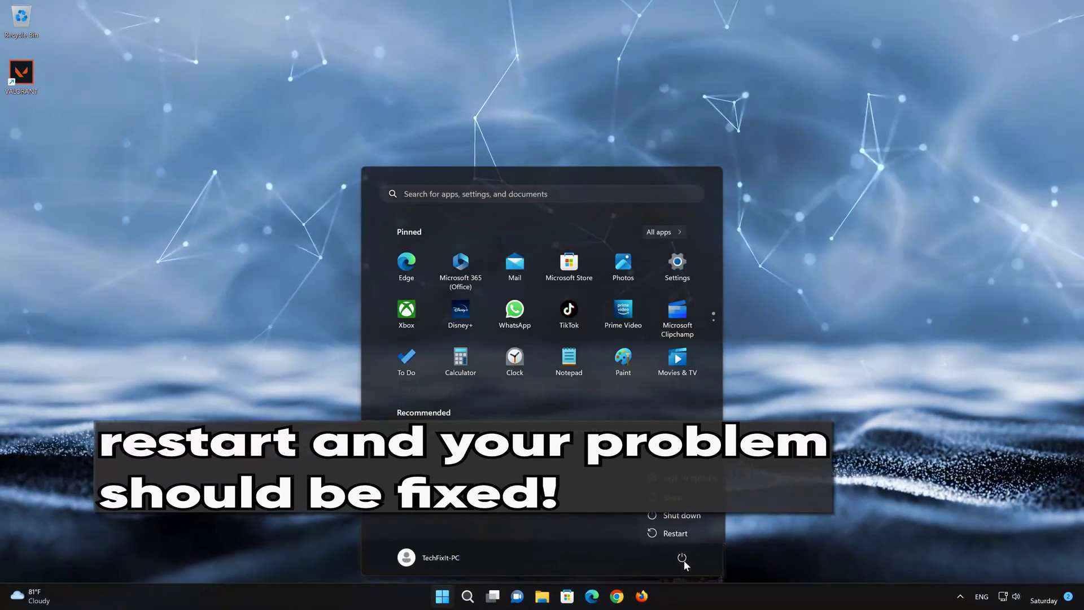
click(683, 533)
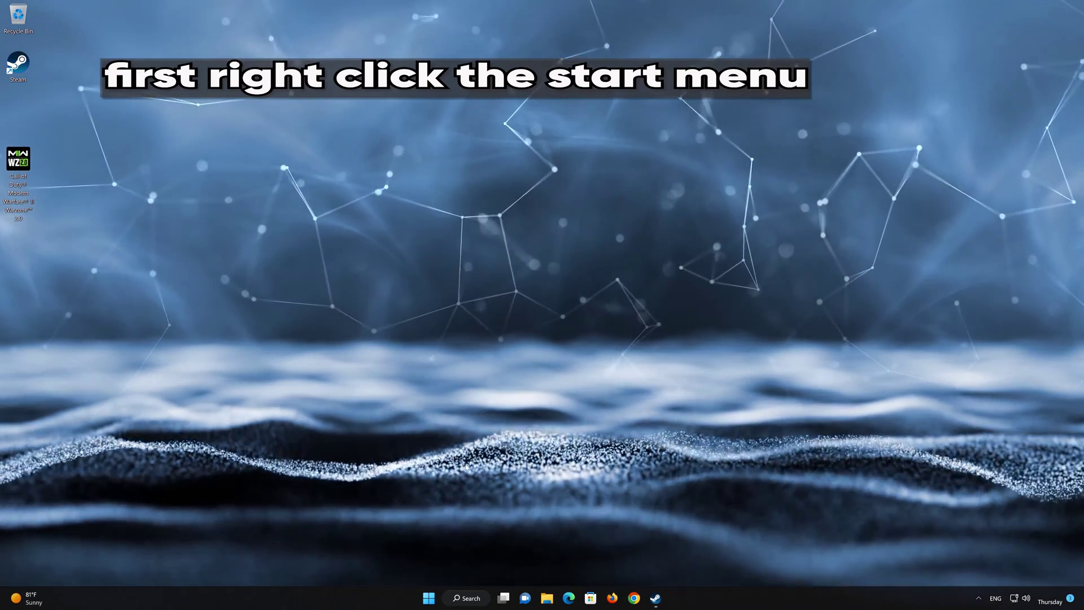
Step: Open the Network reset page under the advanced network settings in Windows Settings
right_click(430, 601)
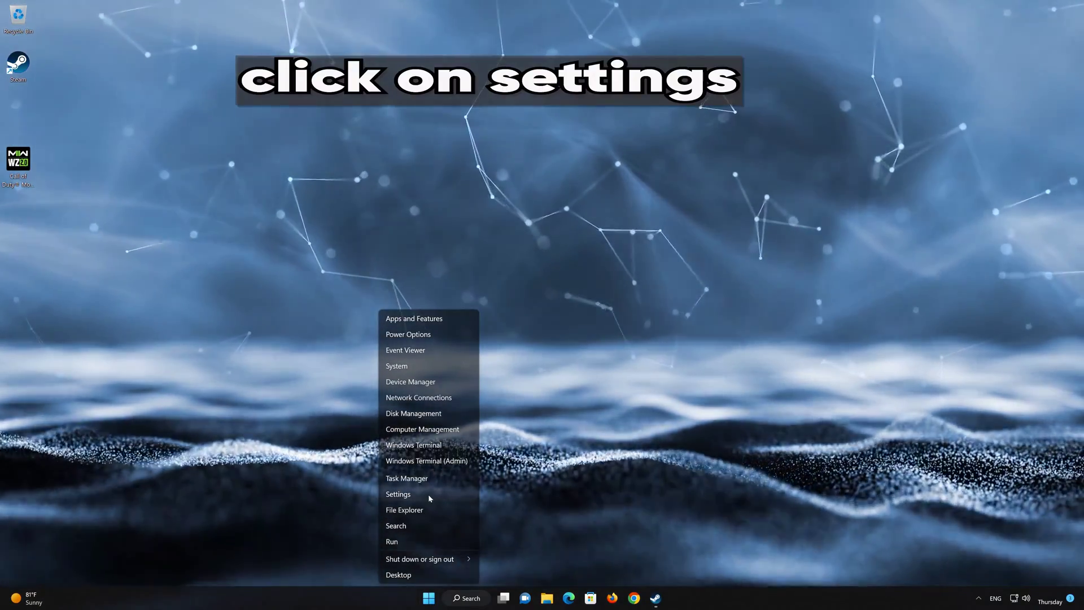
click(428, 494)
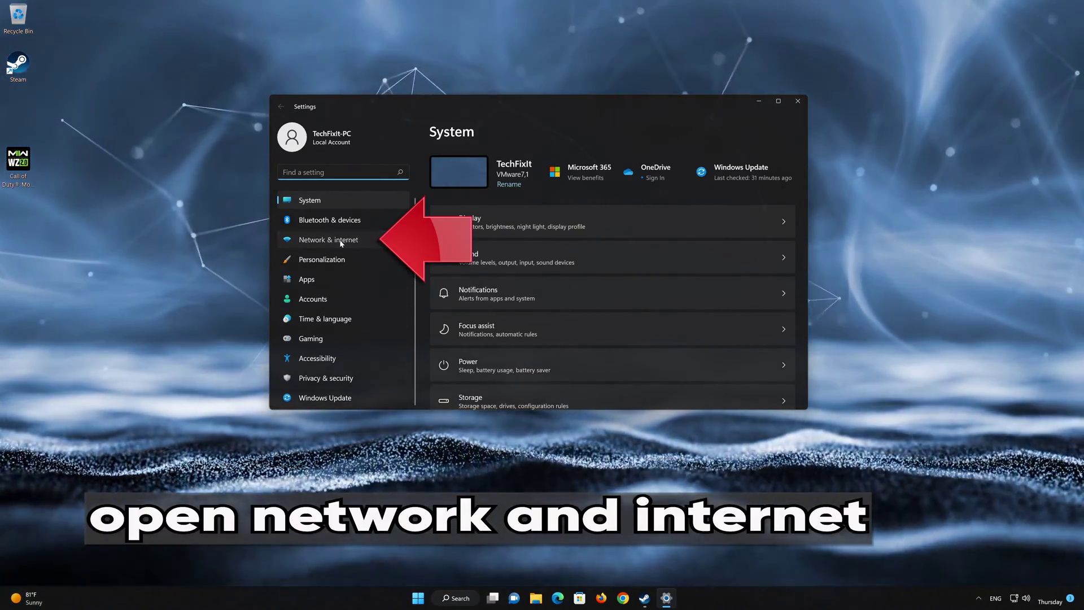
click(340, 241)
scroll(622, 252, down, 3)
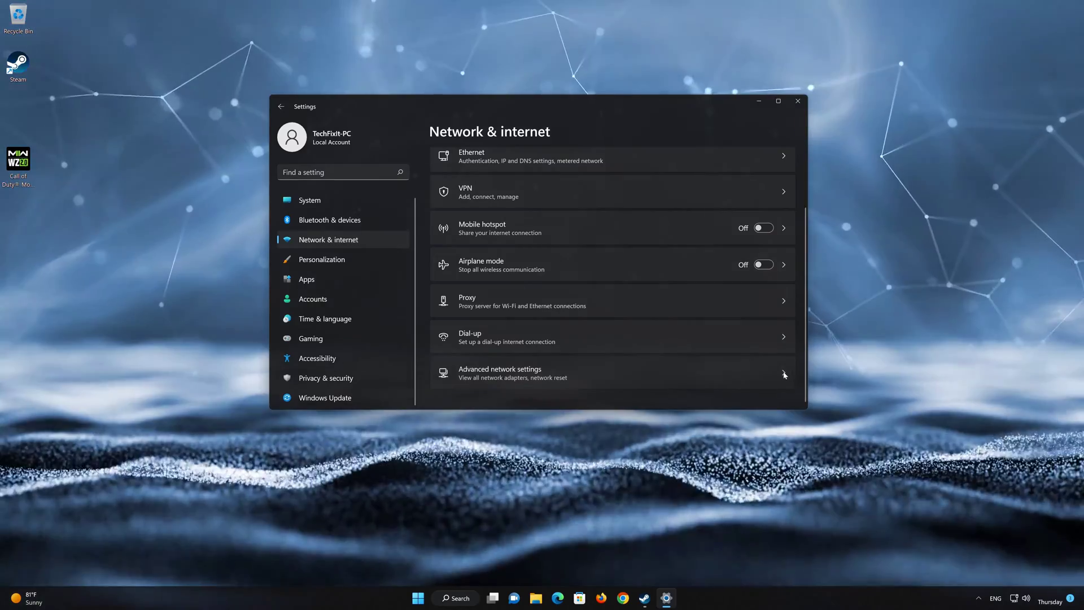
click(783, 374)
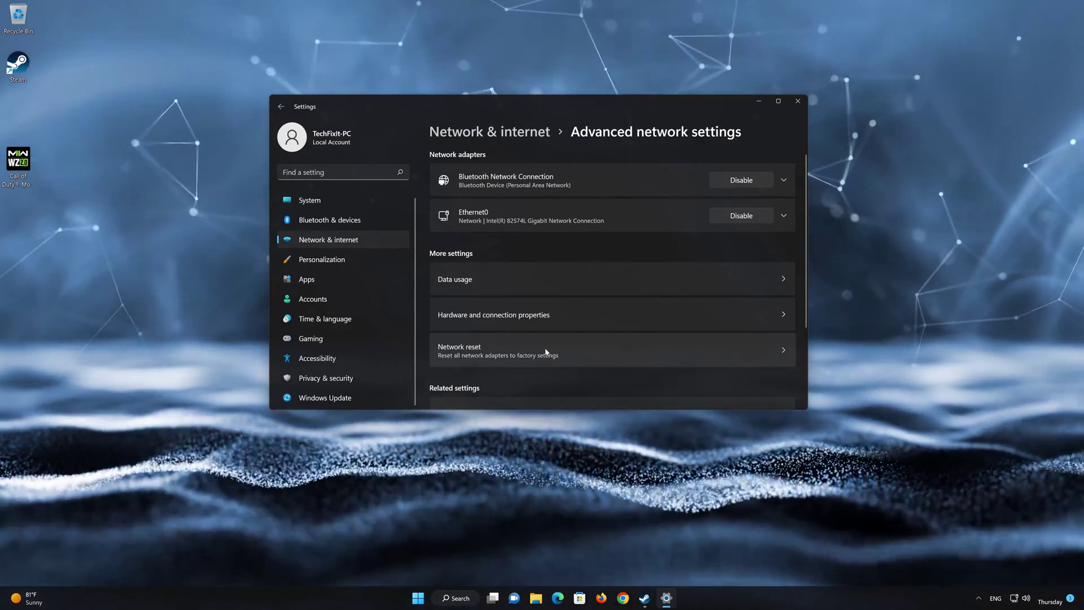
click(545, 351)
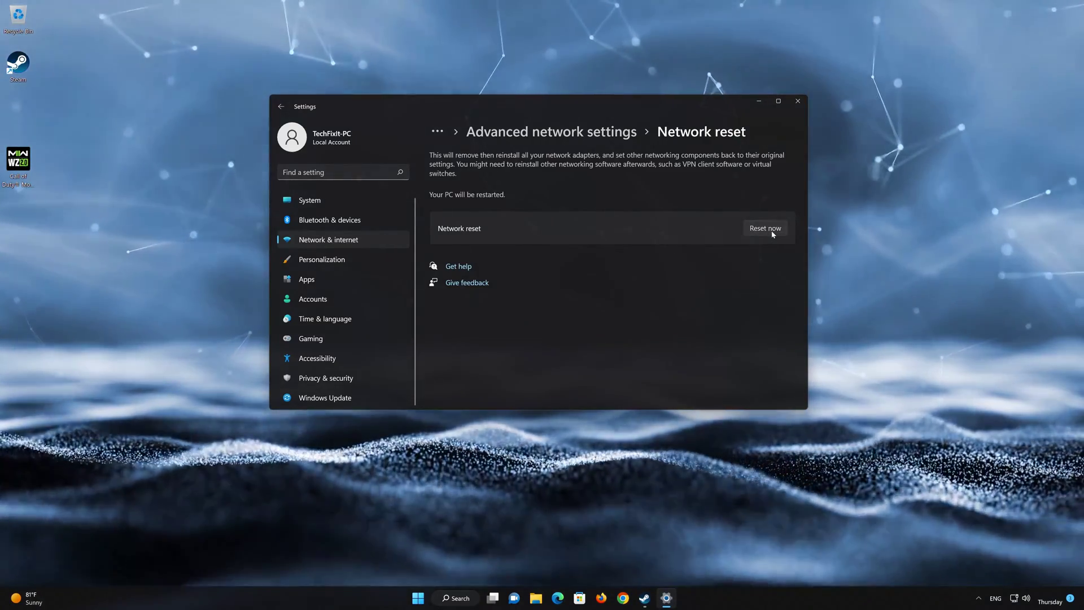
Step: Run the network reset for all adapters, confirm it, and close Settings
click(765, 229)
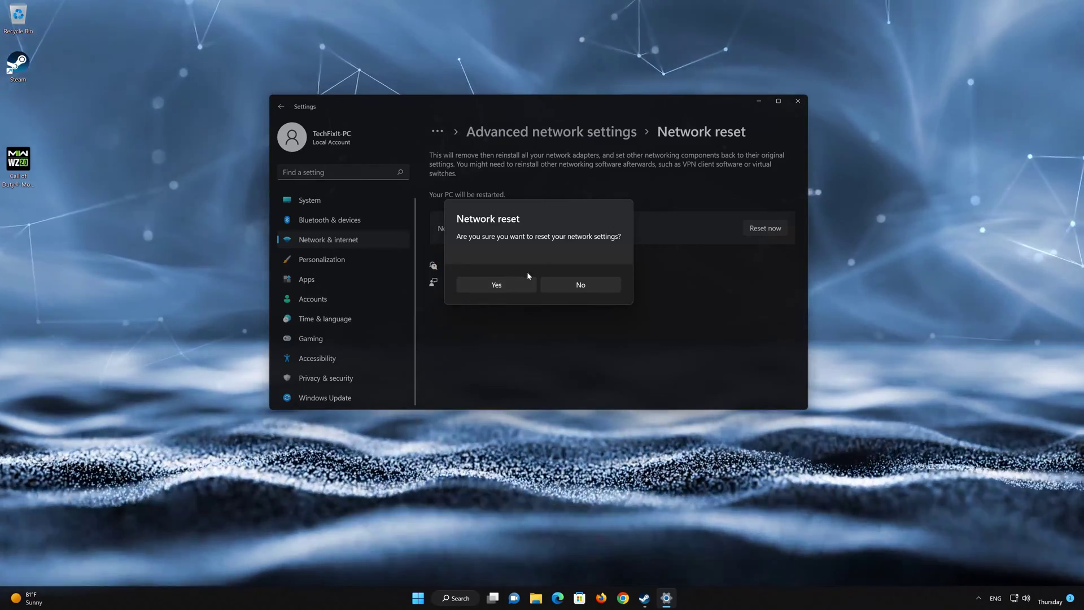
click(497, 285)
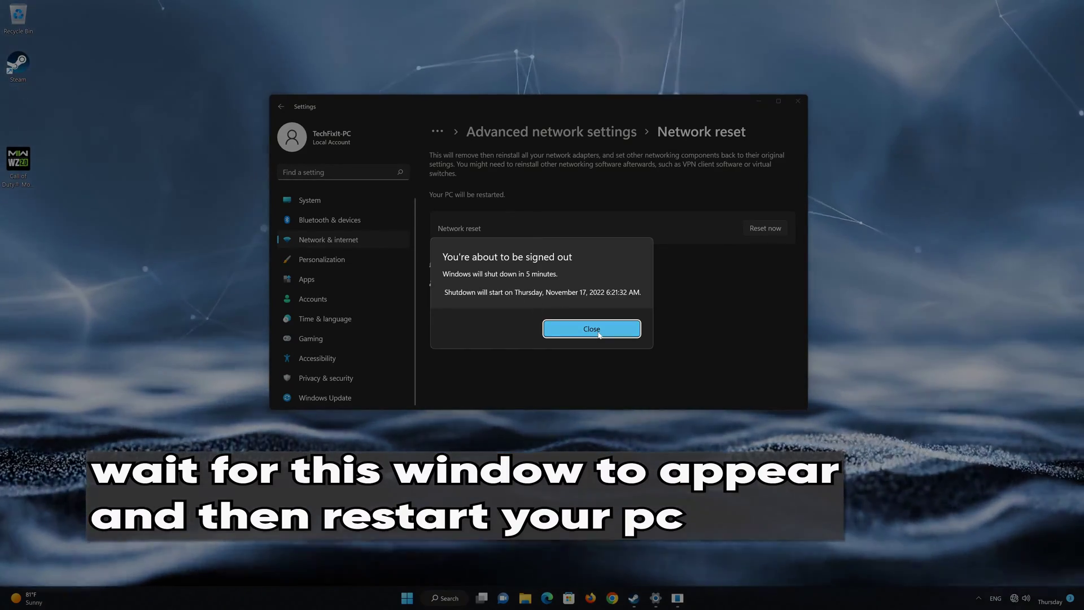
click(600, 334)
click(798, 101)
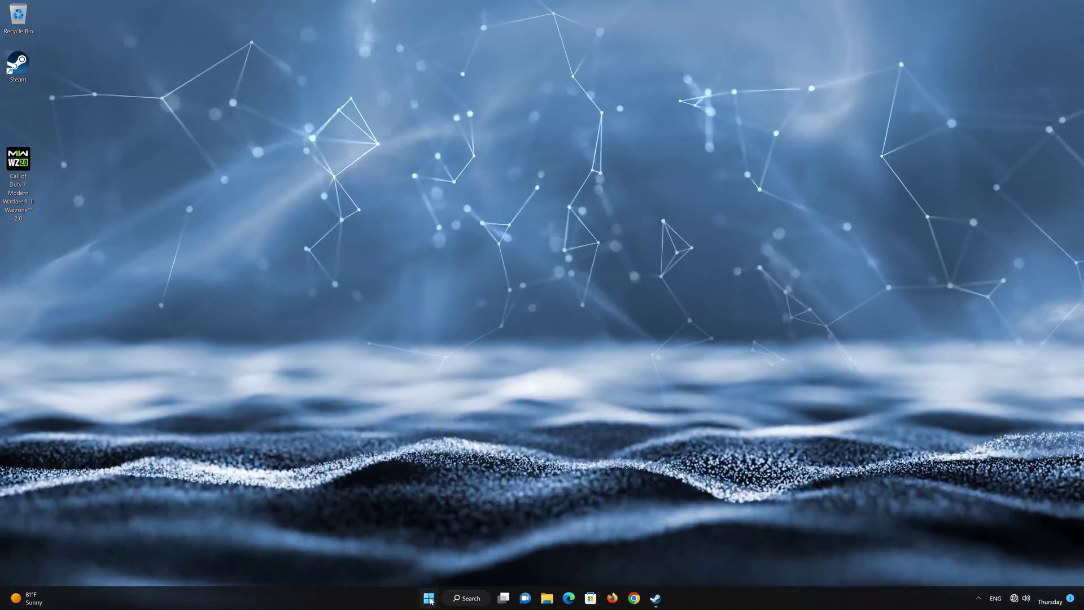
Step: Restart the PC to apply the network reset
click(429, 597)
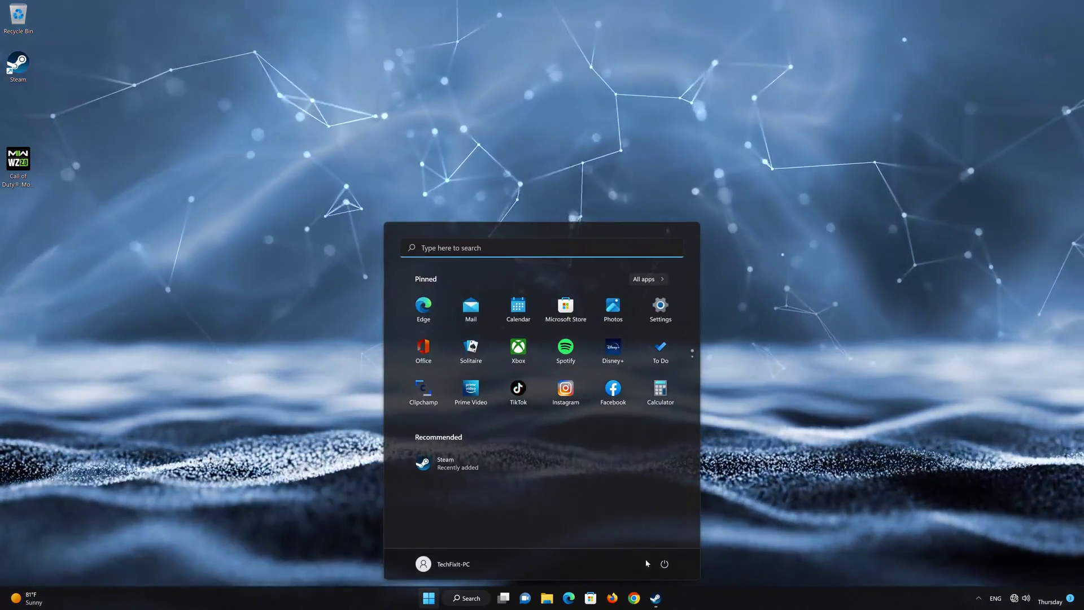
click(664, 564)
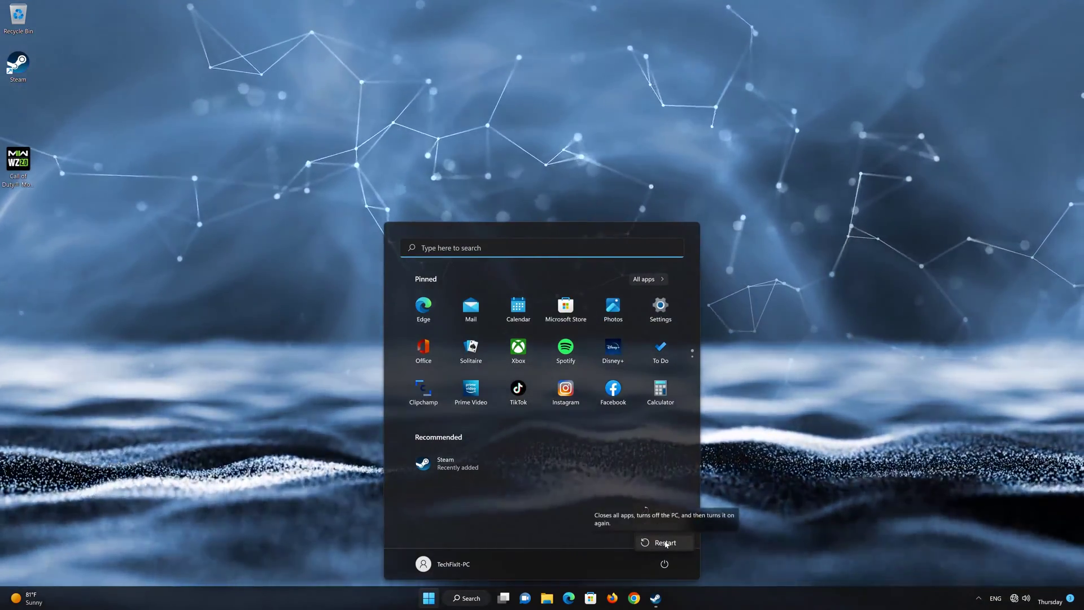
click(666, 543)
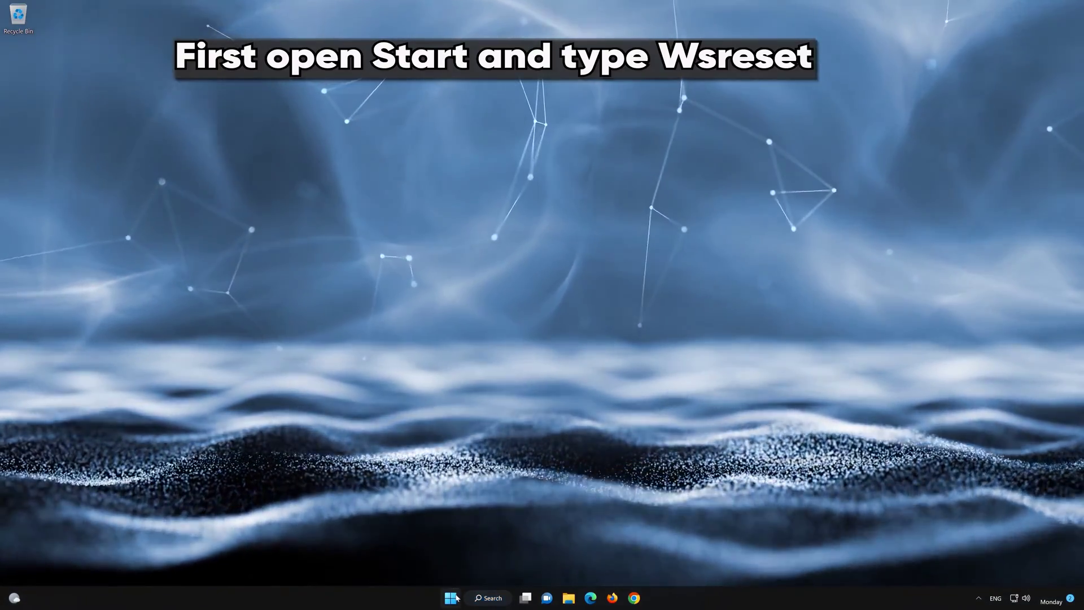
Step: Find the wsreset command through Windows search and run it to clear the Microsoft Store cache
click(456, 598)
text(w)
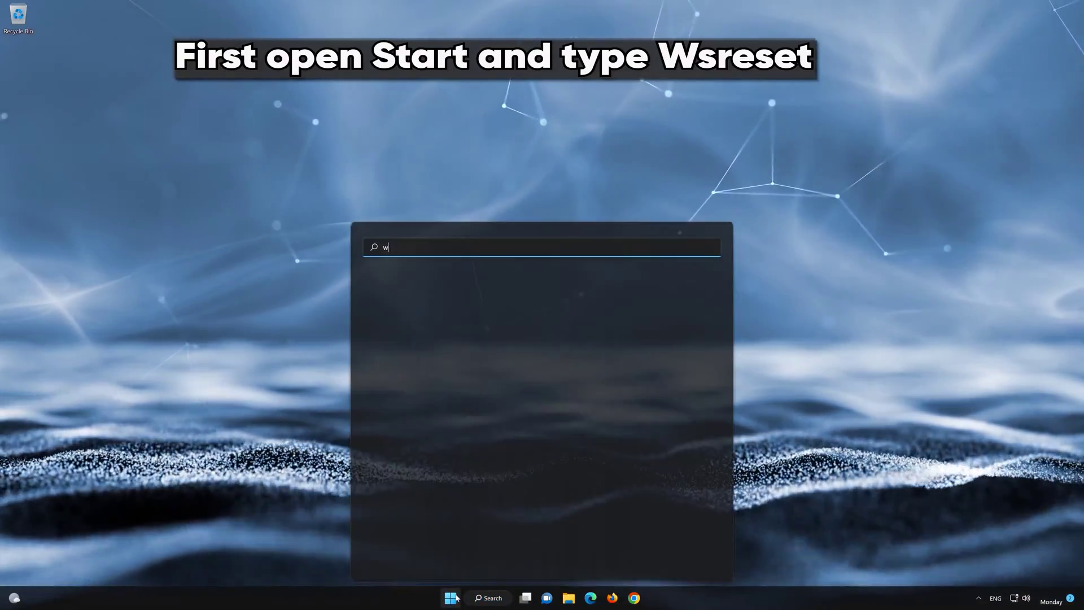
text(sreset)
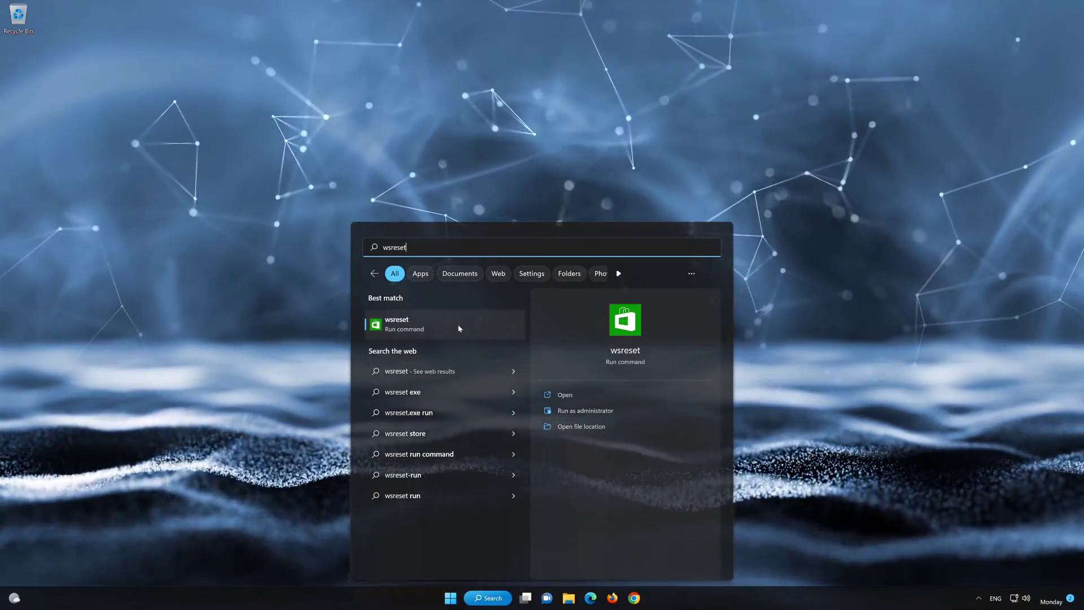
click(458, 326)
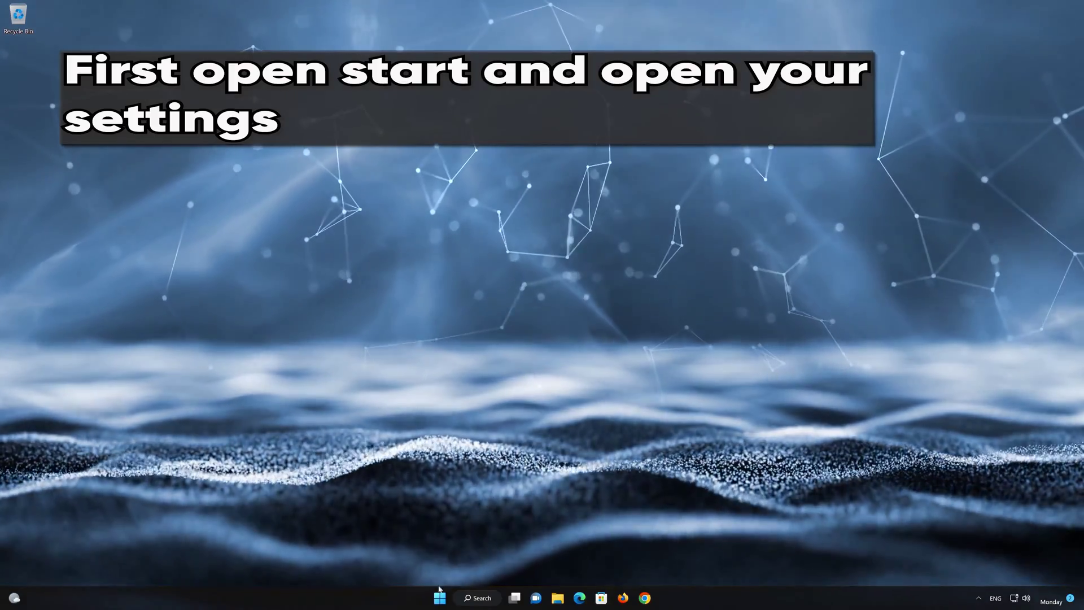
Step: Open the advanced options of Microsoft Store from the installed apps list in Windows Settings
click(439, 597)
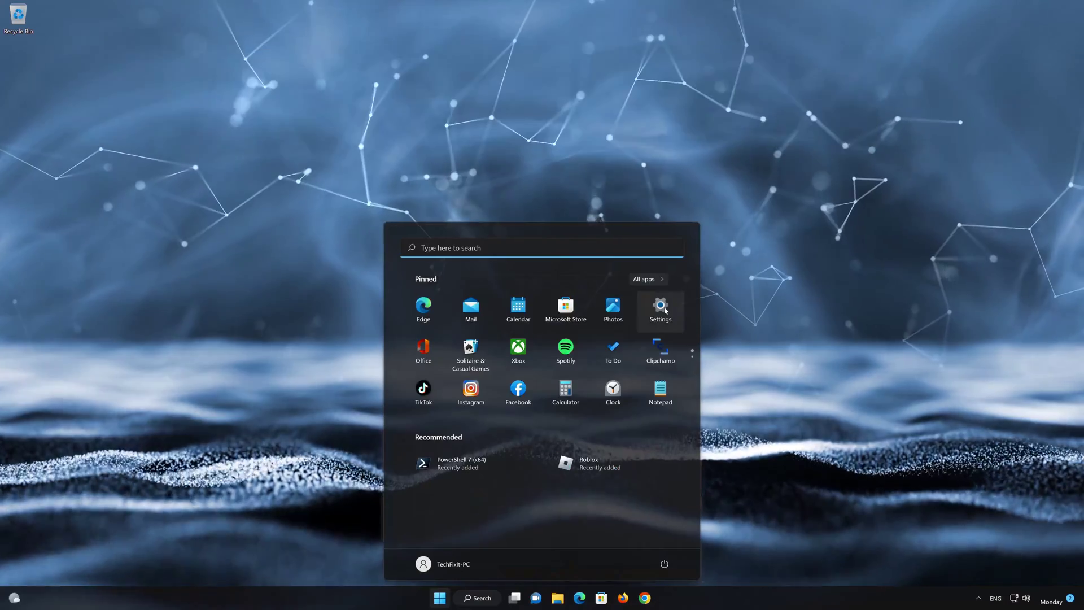
click(661, 311)
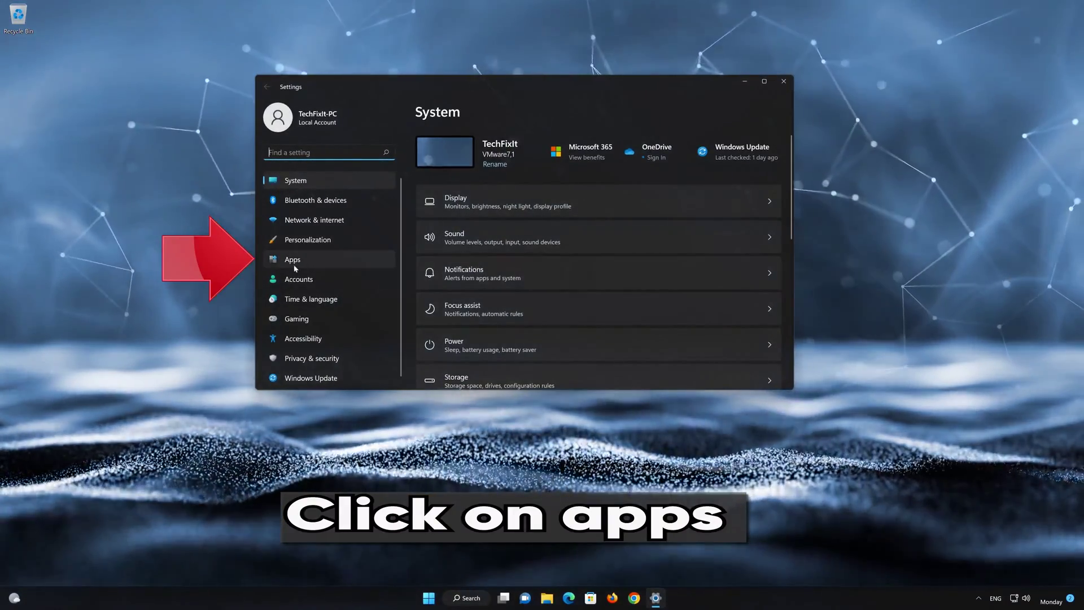
click(334, 257)
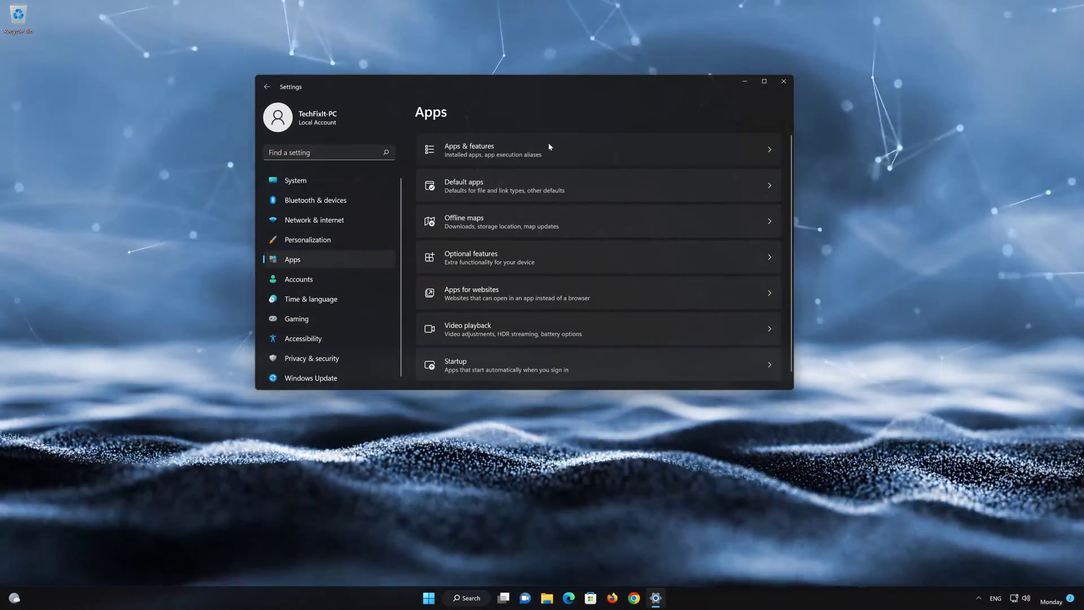
click(547, 146)
scroll(597, 263, down, 10)
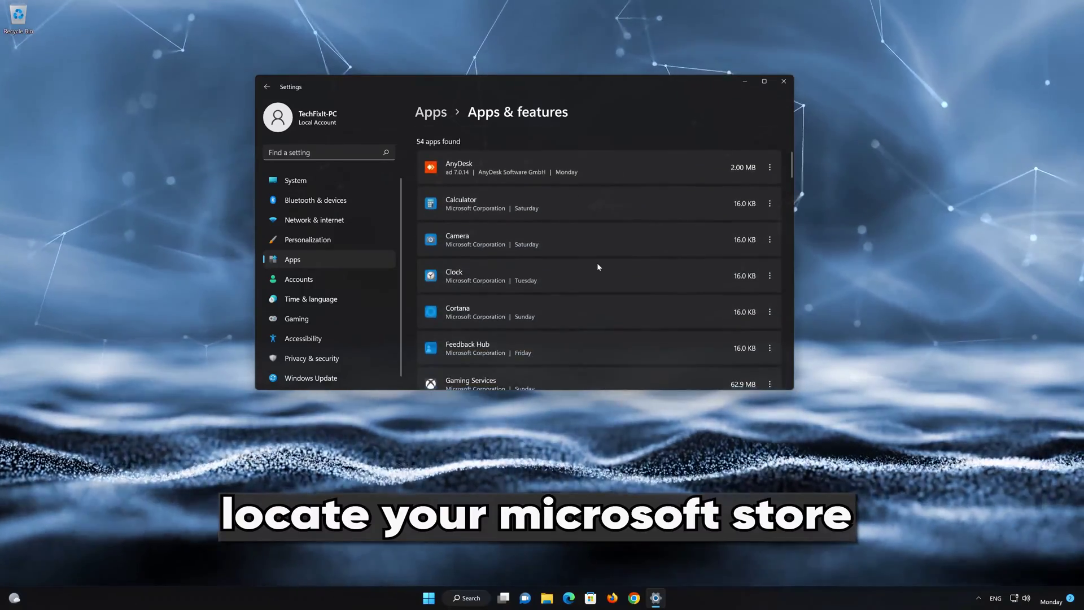
scroll(599, 268, down, 2)
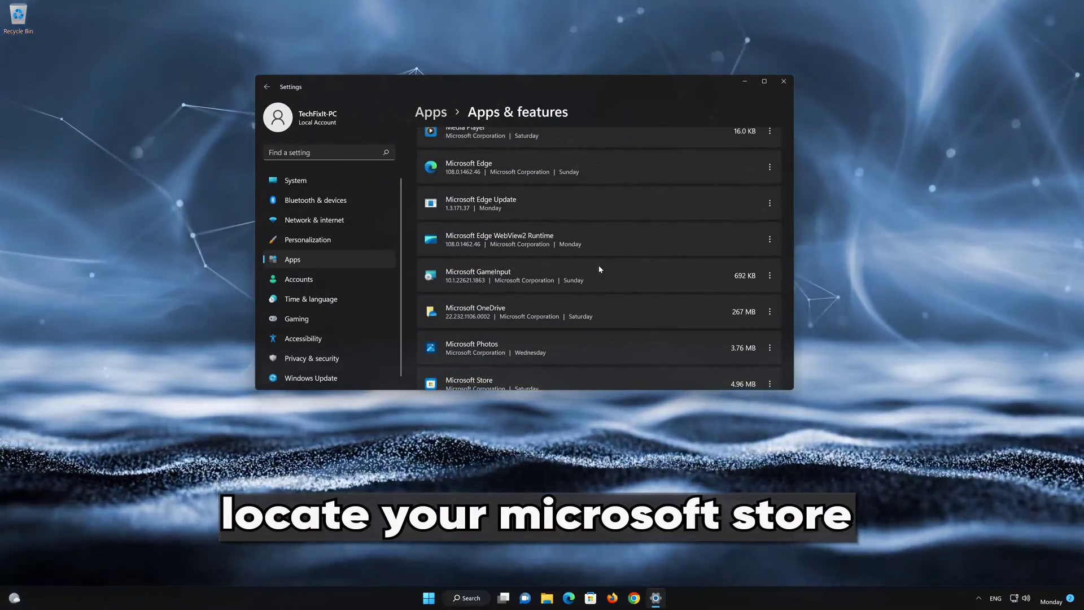
scroll(600, 269, down, 2)
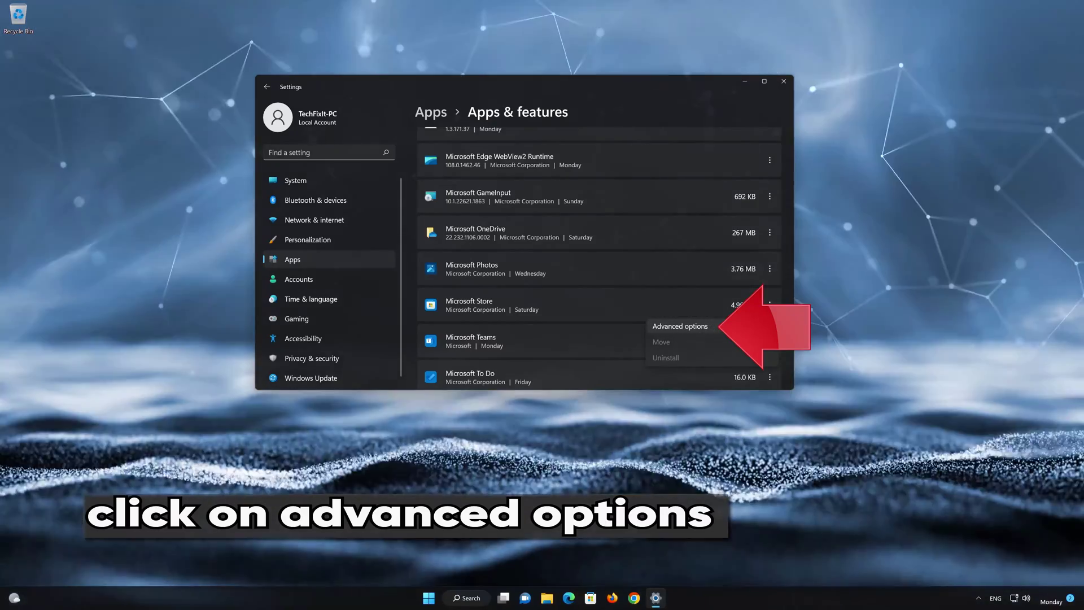
click(722, 326)
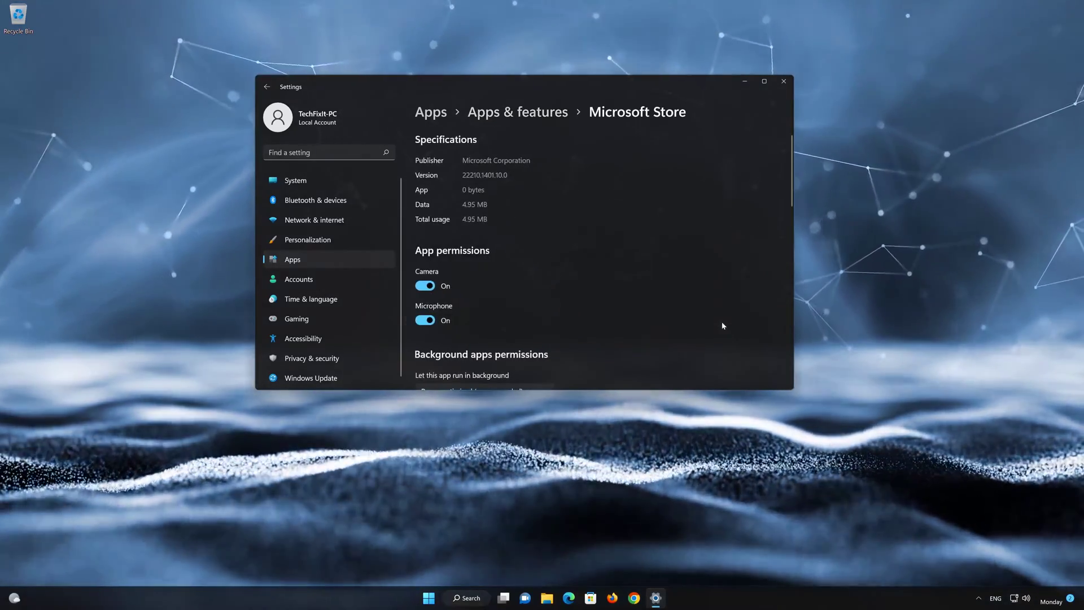
Step: Repair the Microsoft Store app and reset it, confirming the deletion of its app data
scroll(722, 325, down, 8)
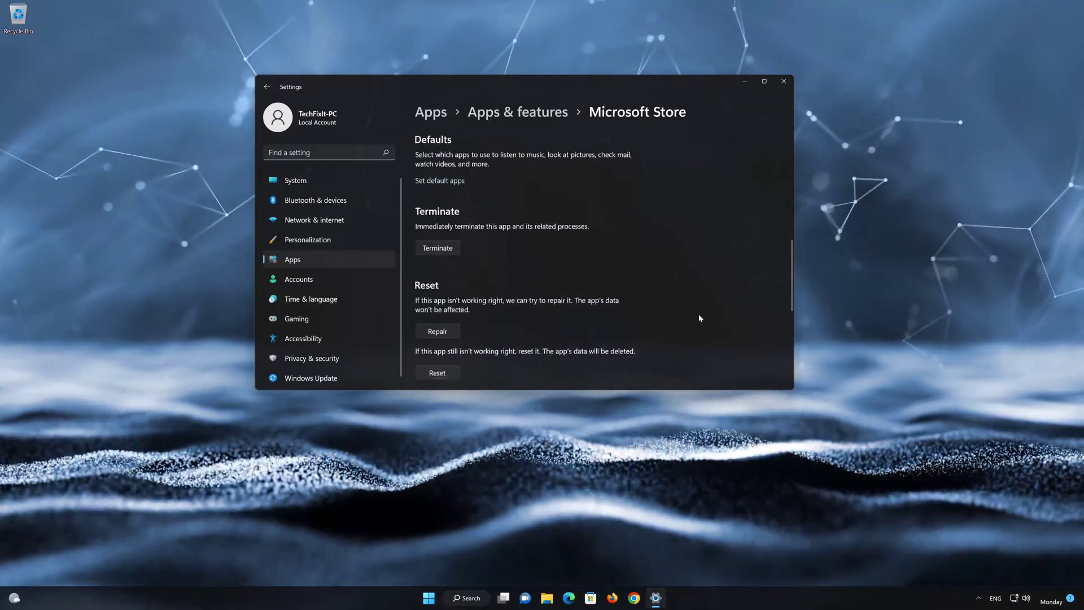
scroll(699, 318, down, 3)
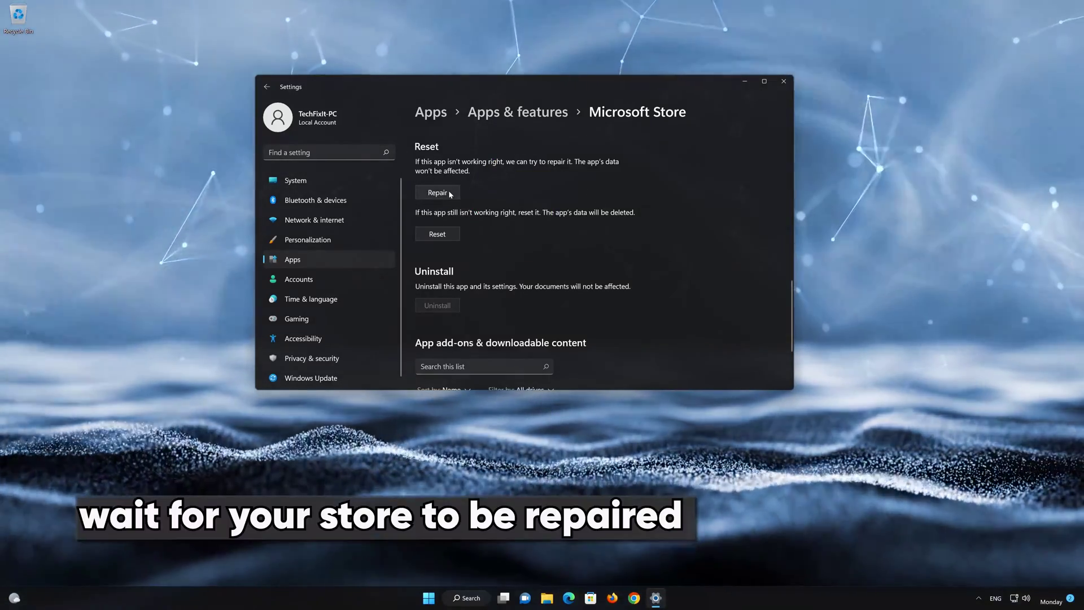
click(450, 194)
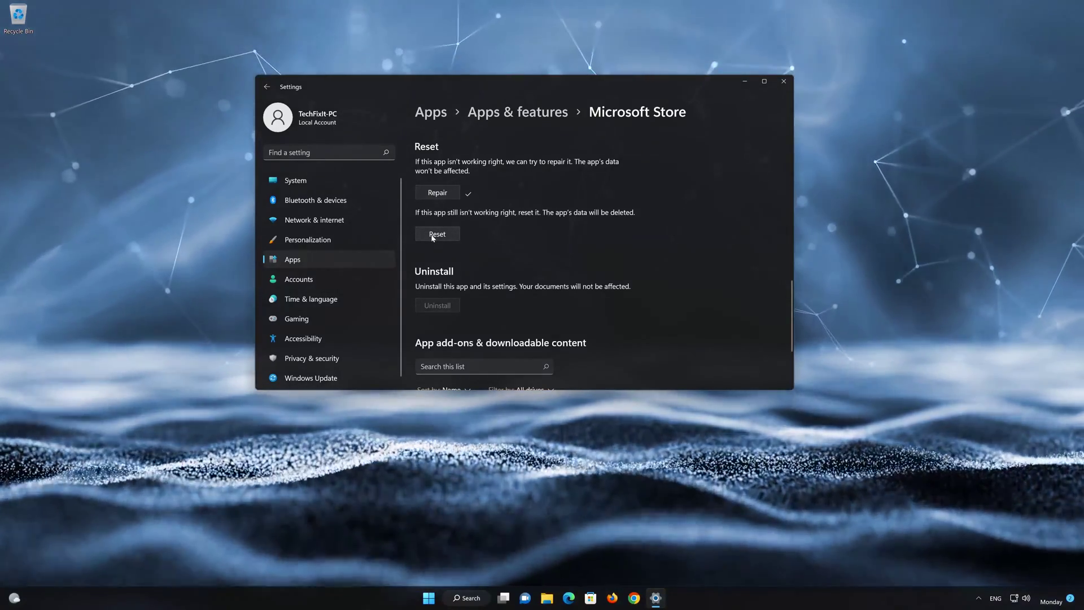
click(433, 235)
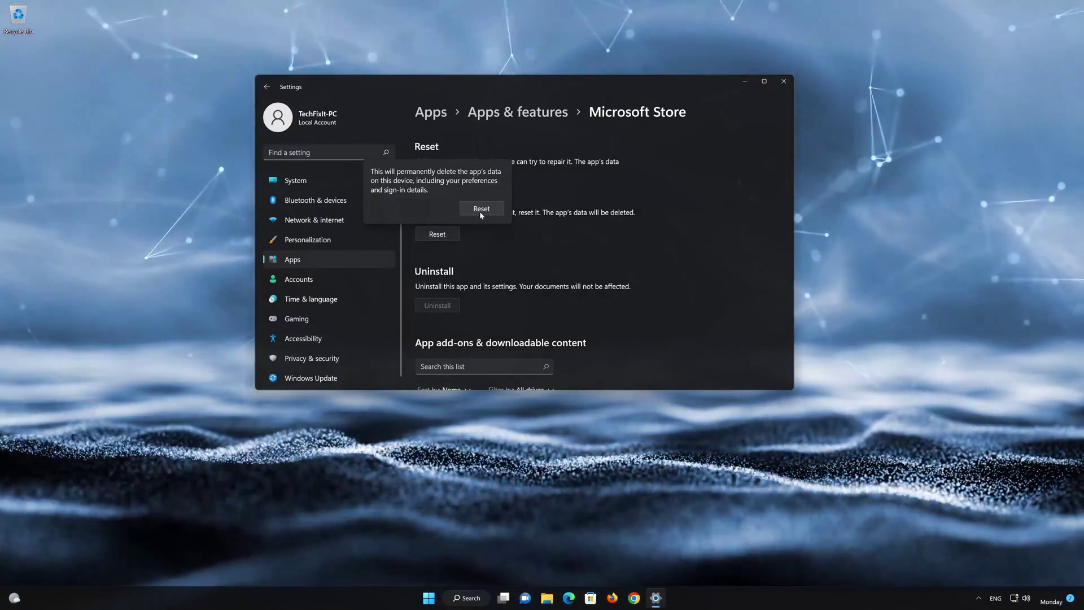
click(480, 210)
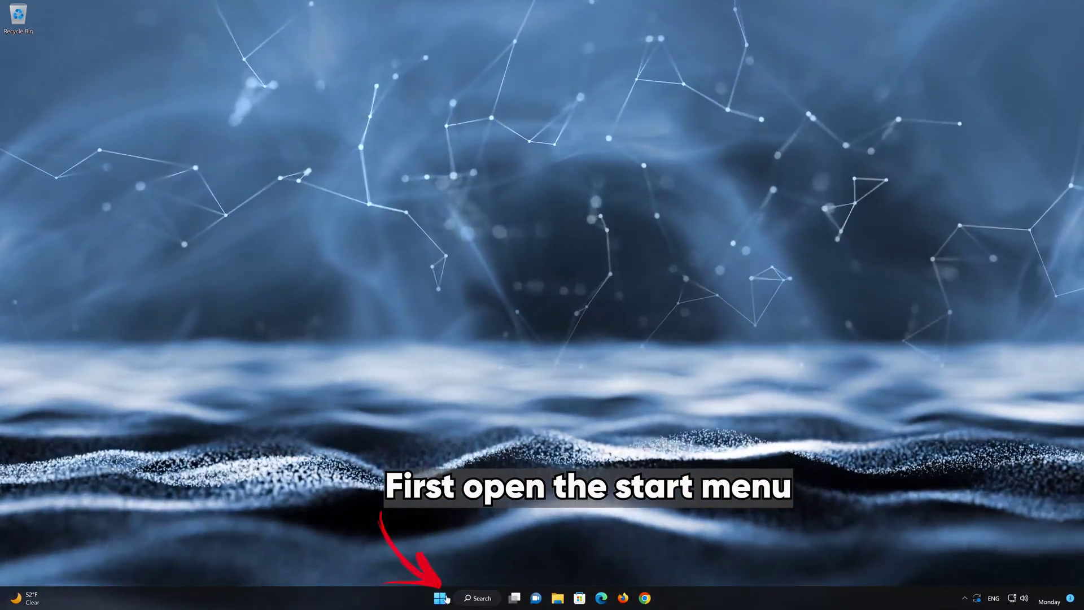
Step: Open the advanced options of the Xbox app from the apps and features list in Windows Settings
click(439, 599)
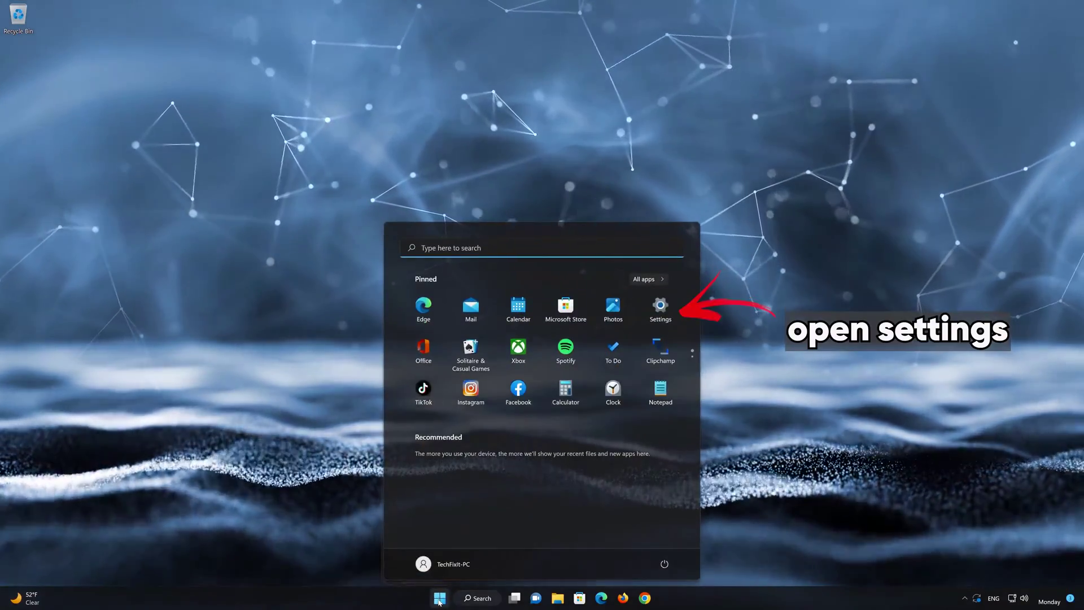
click(661, 312)
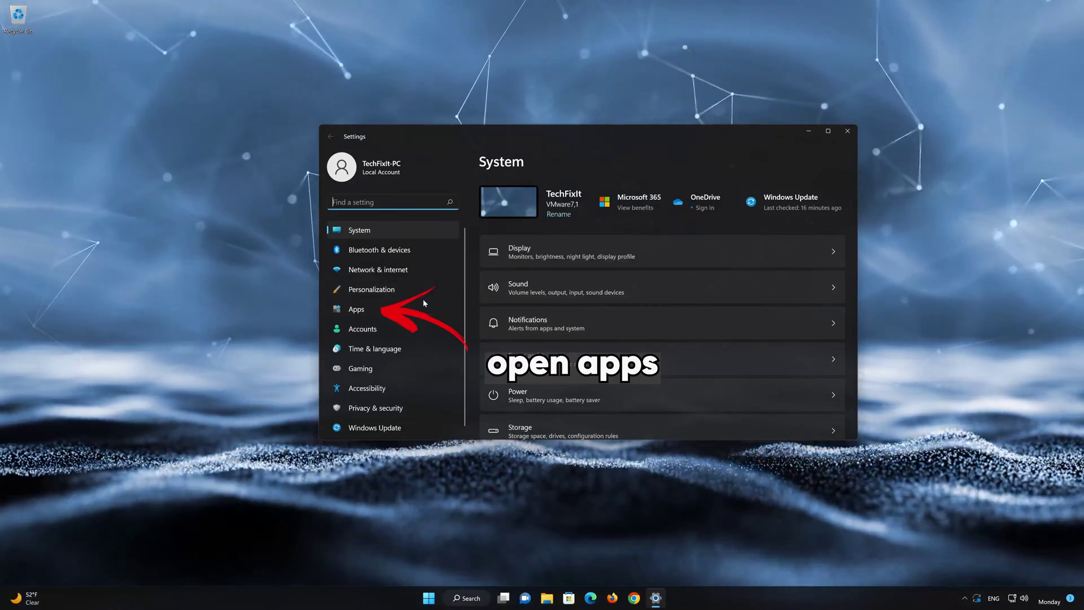
click(365, 308)
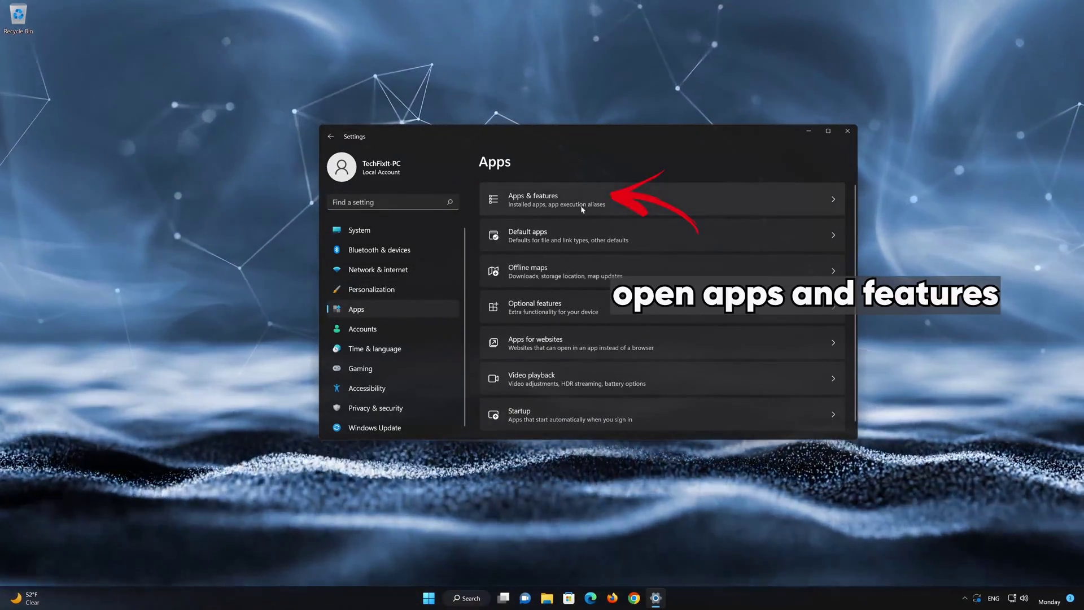
click(580, 206)
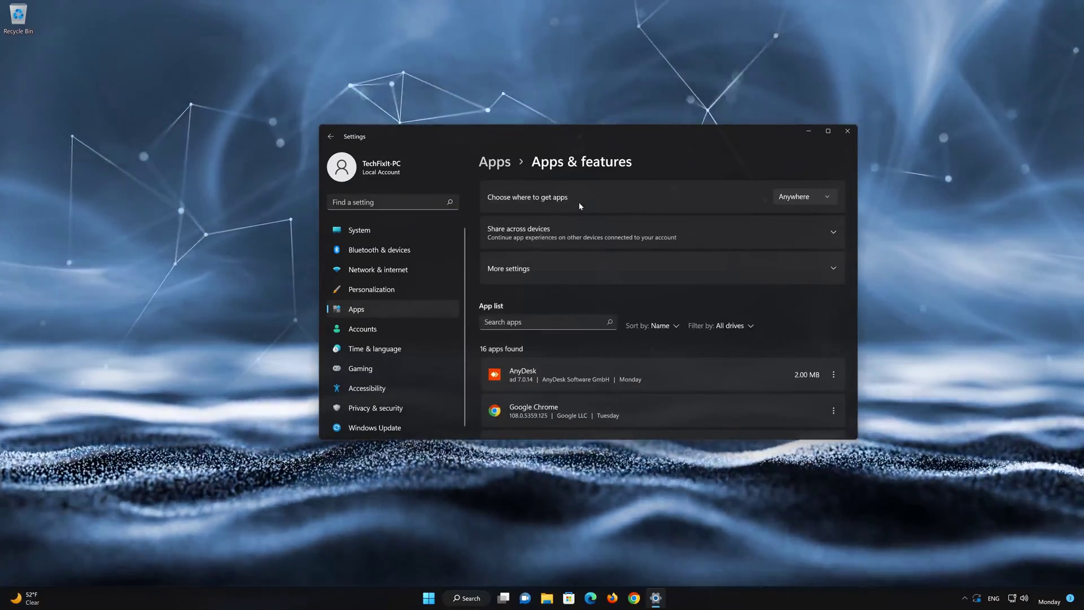
scroll(679, 333, down, 10)
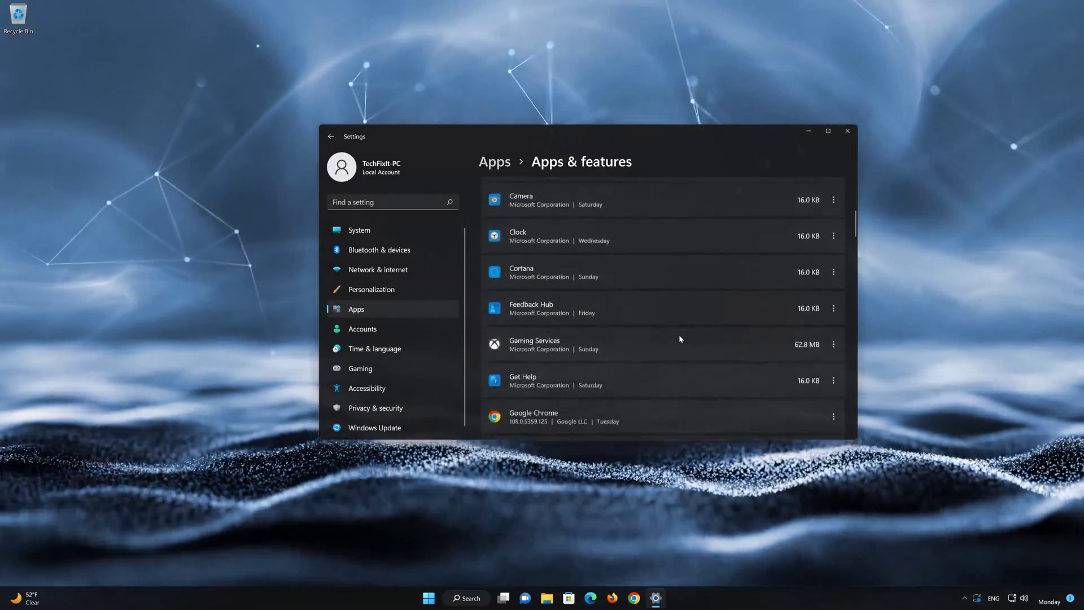
scroll(679, 340, down, 10)
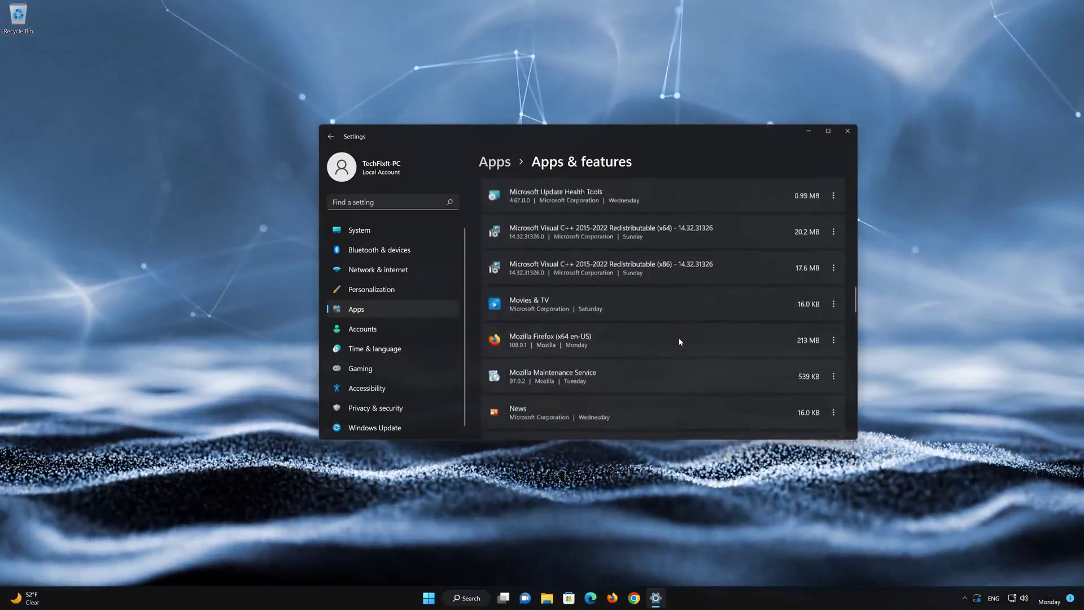
scroll(679, 341, down, 10)
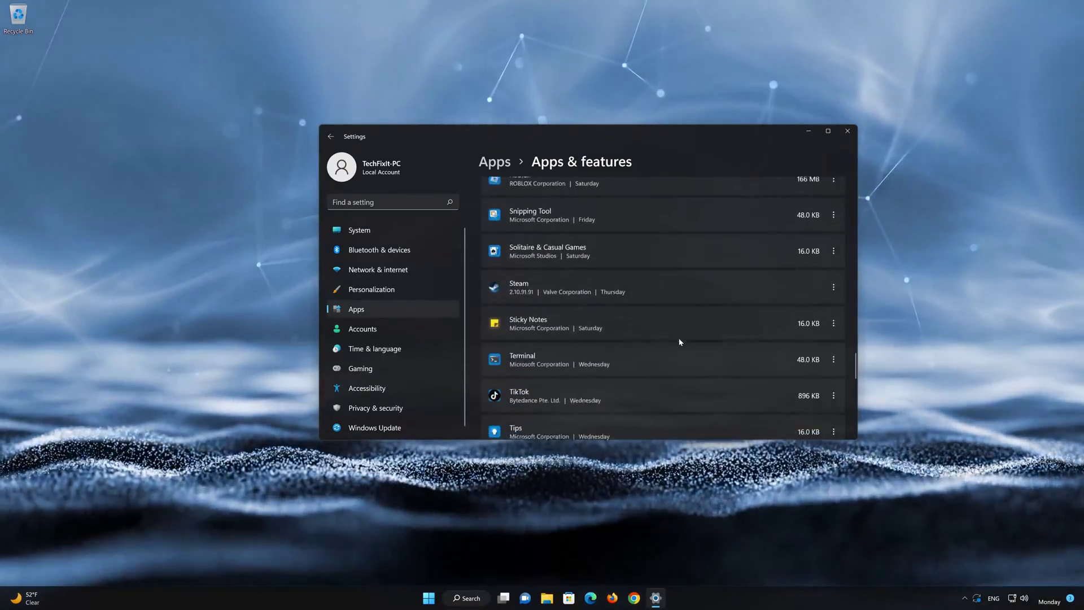
scroll(679, 342, down, 3)
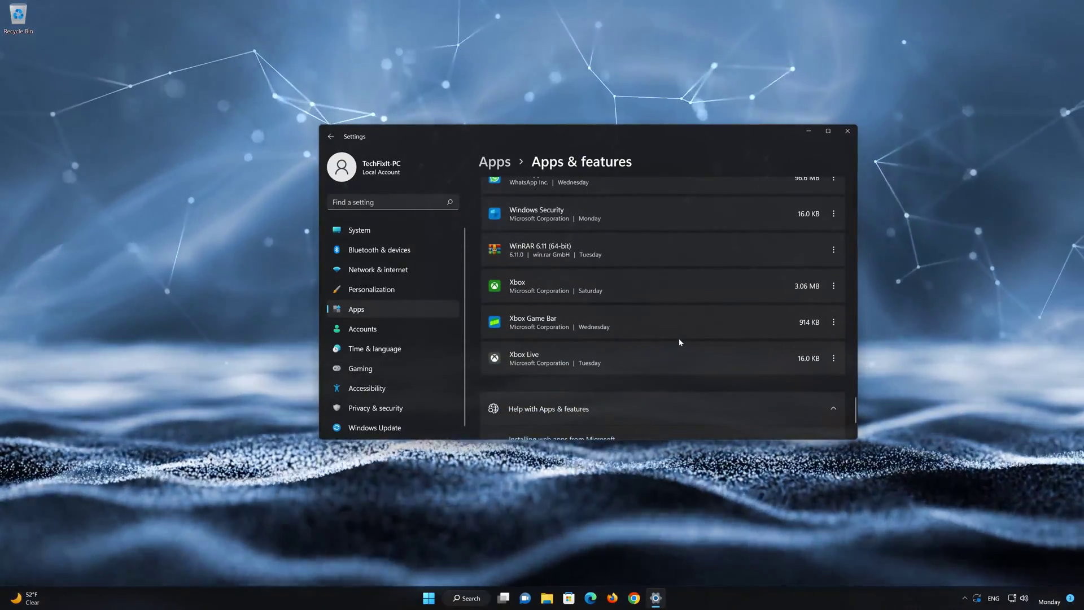
scroll(679, 341, up, 1)
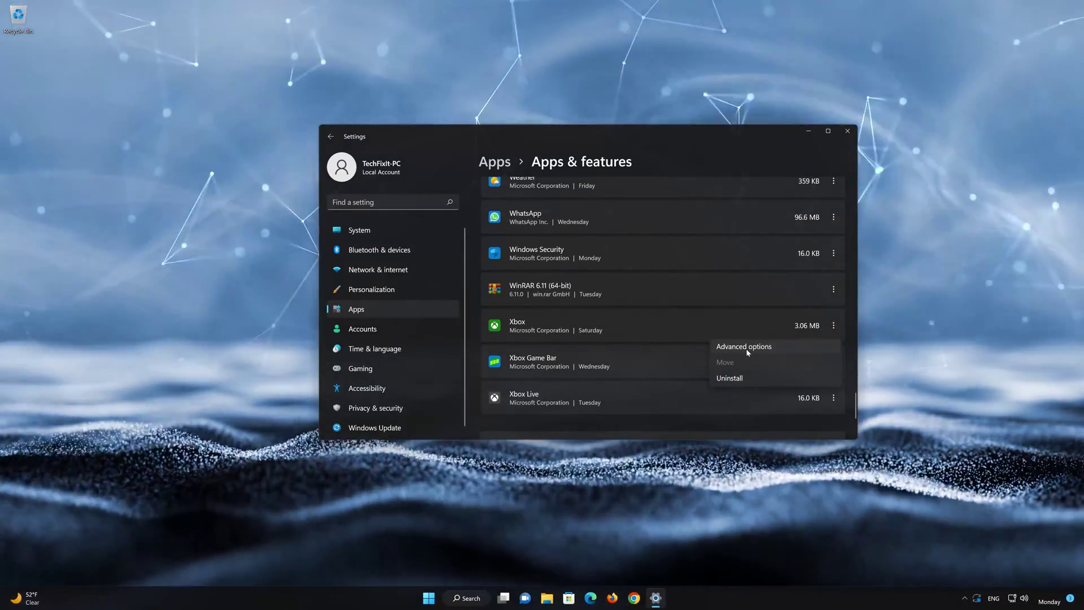
click(746, 346)
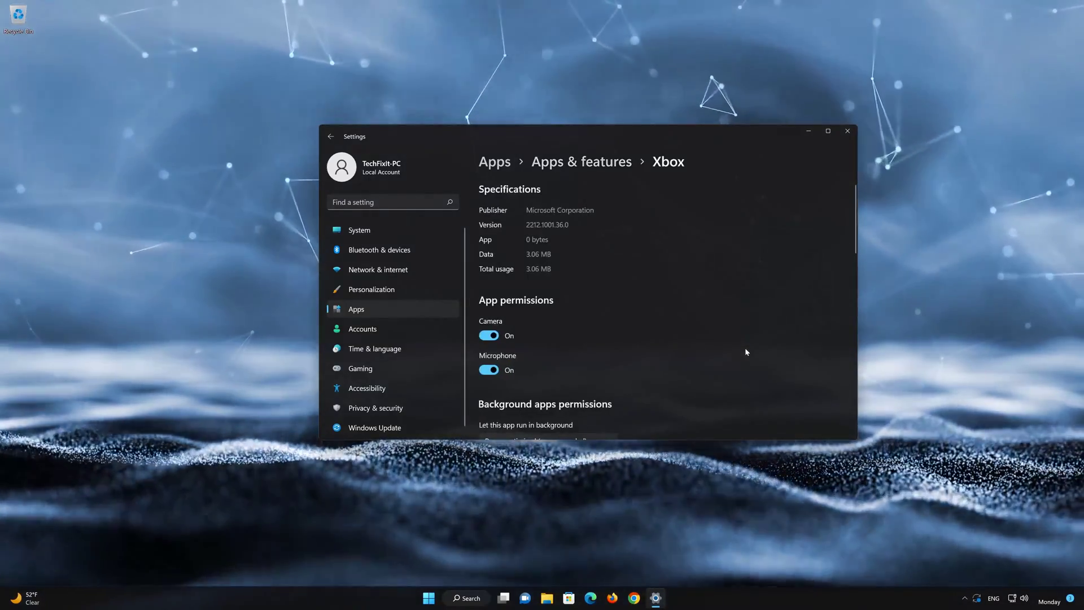
Step: Repair the Xbox app and reset it, confirming the permanent deletion of its app data
scroll(743, 346, down, 5)
scroll(744, 350, down, 6)
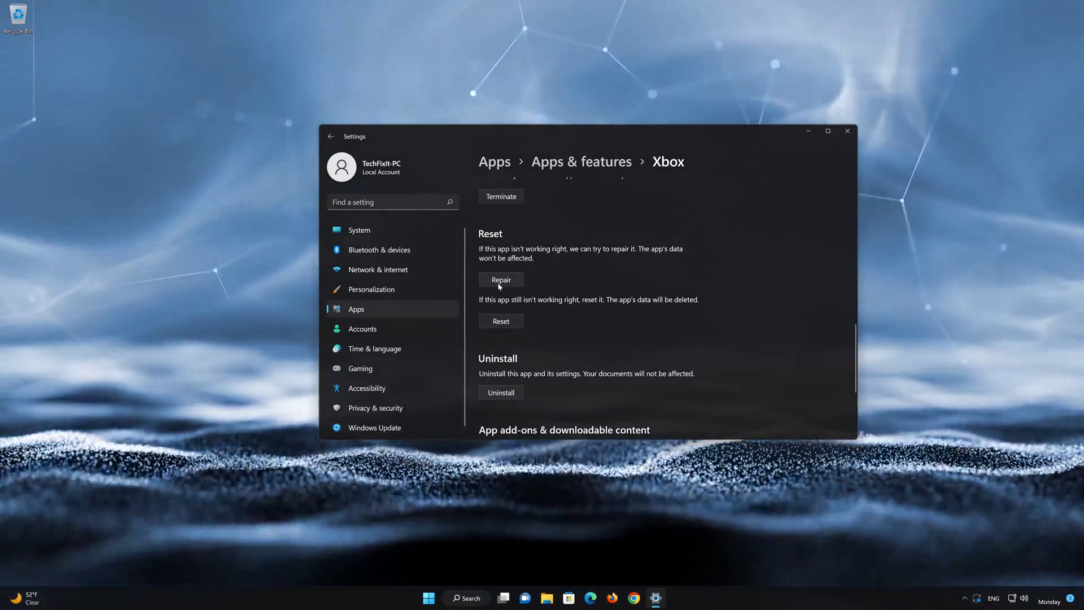
click(499, 284)
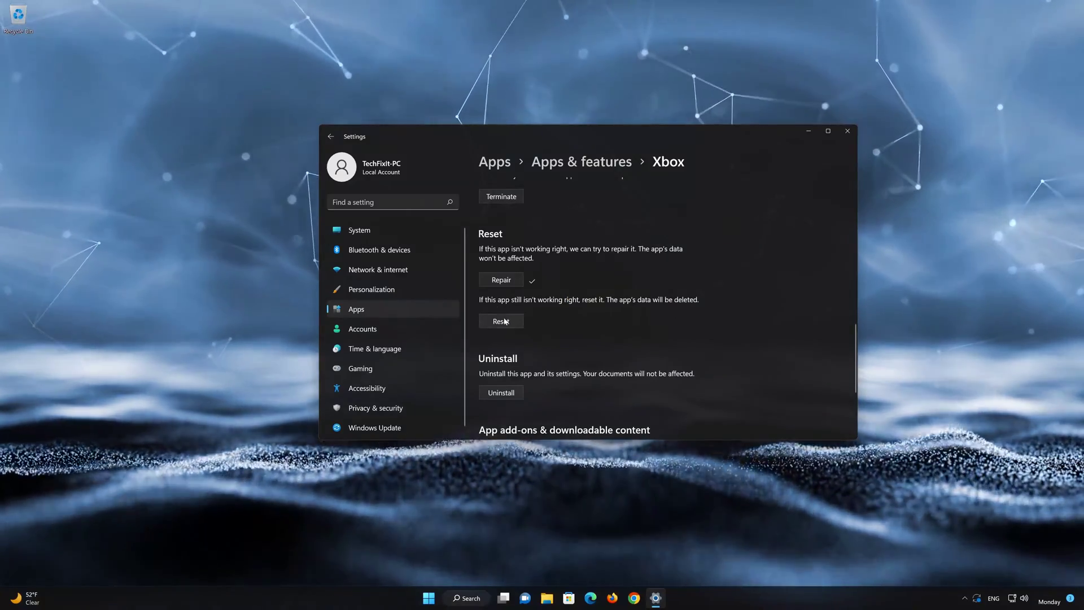
click(501, 321)
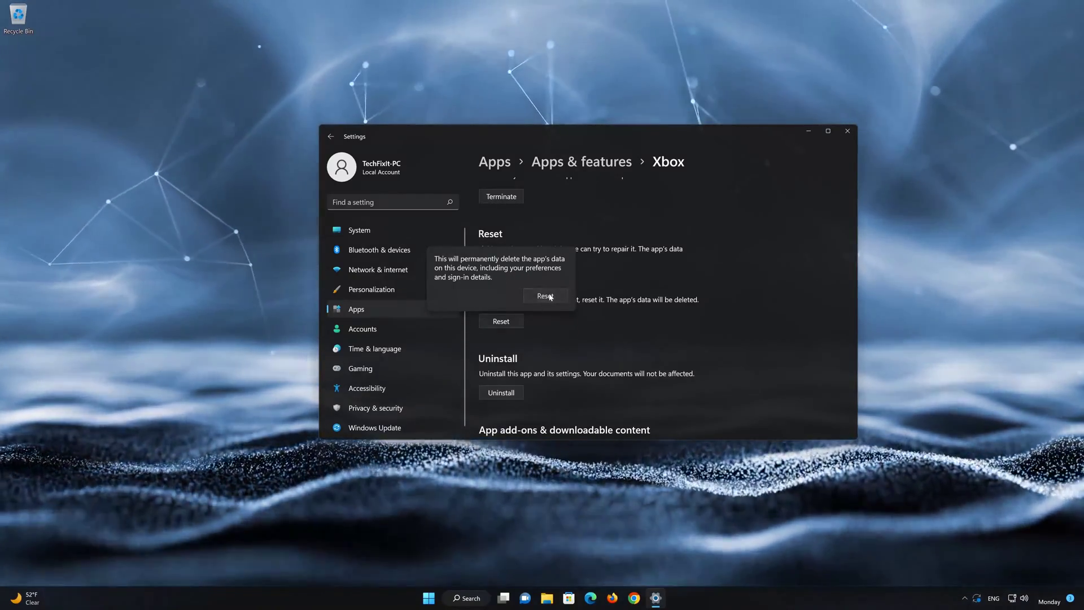
click(545, 296)
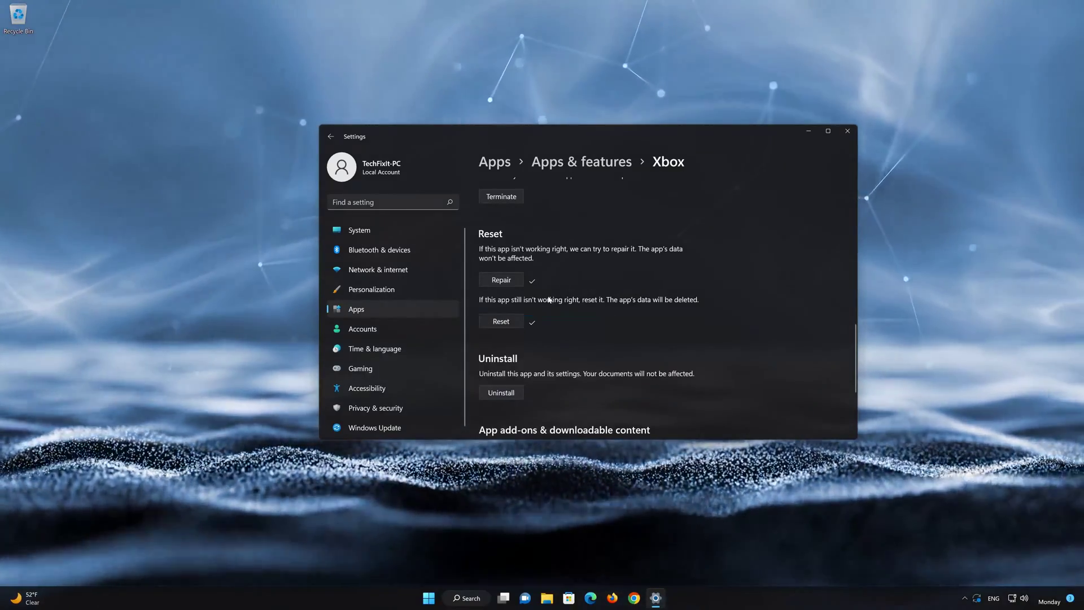
Step: Uninstall the Xbox app along with its related info and close Settings
scroll(546, 314, down, 2)
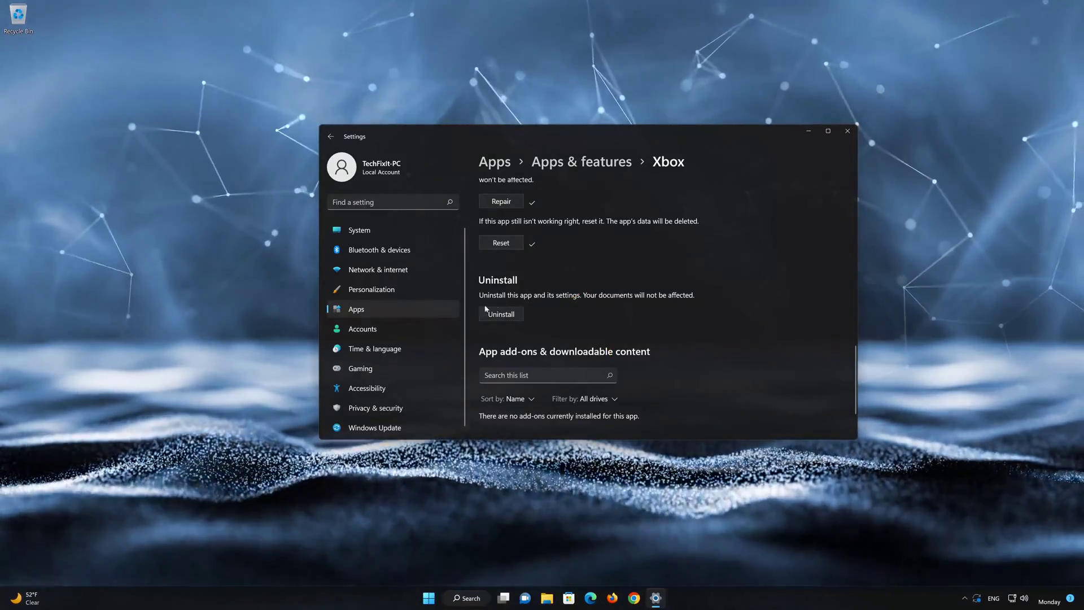
click(502, 314)
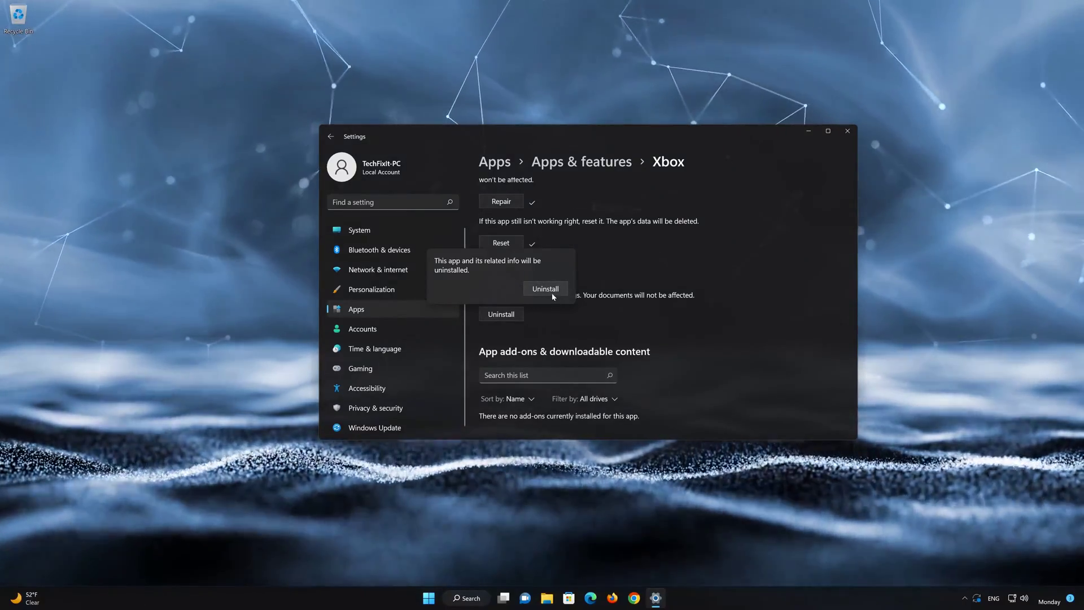
click(551, 291)
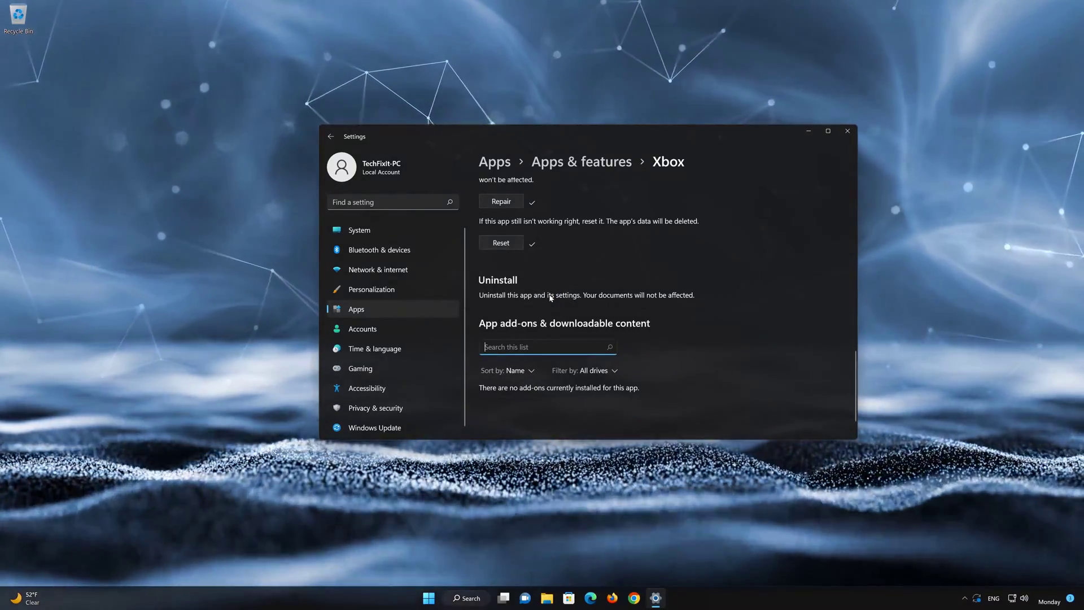
click(847, 131)
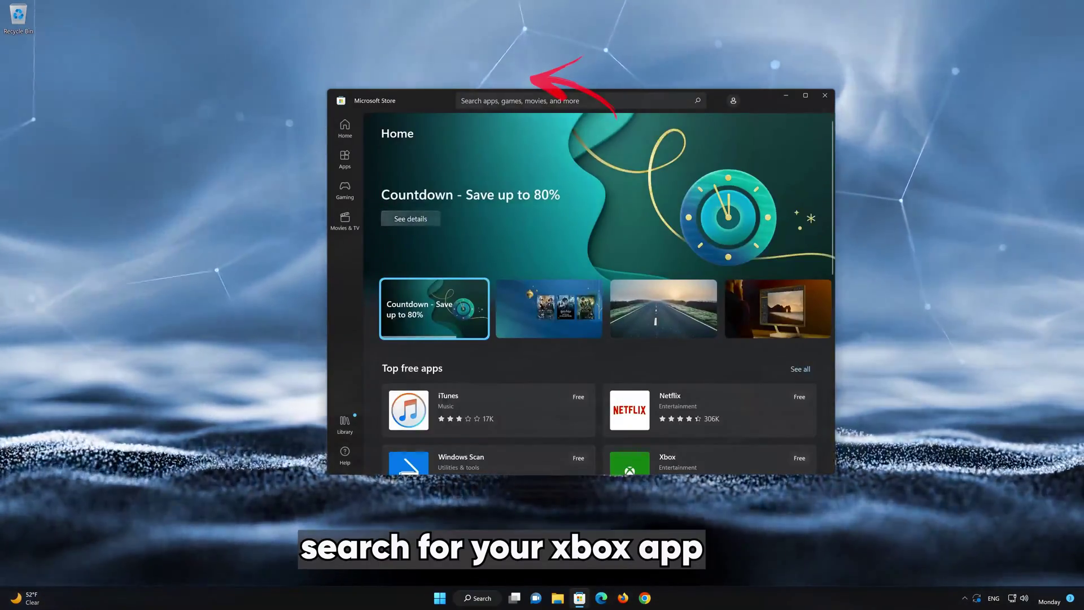
Step: Search Microsoft Store for "xbox" and install the Xbox app by Microsoft Corporation
click(519, 100)
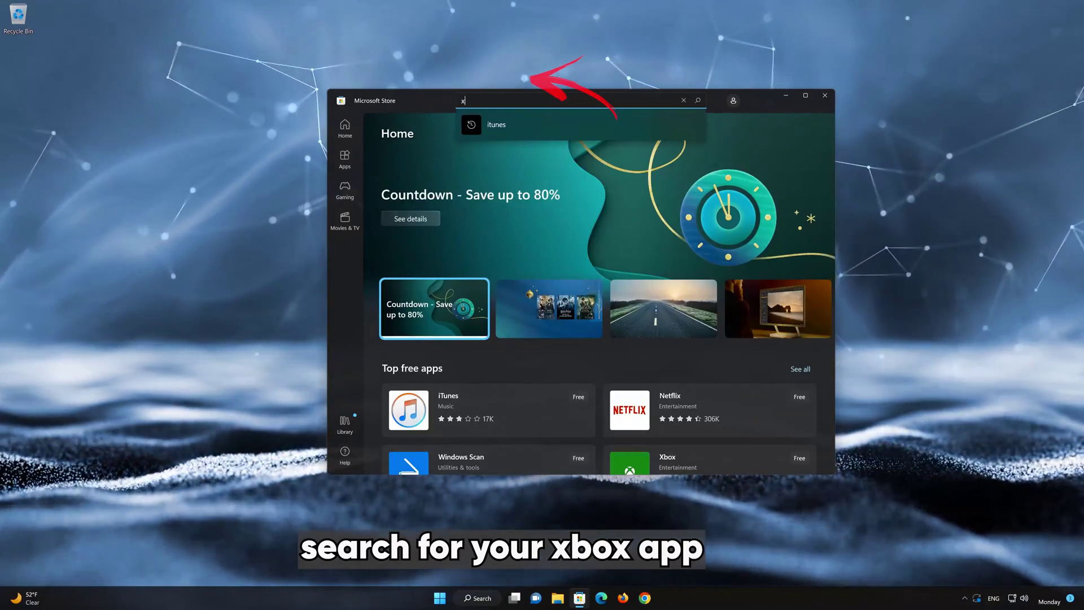
text(xbox)
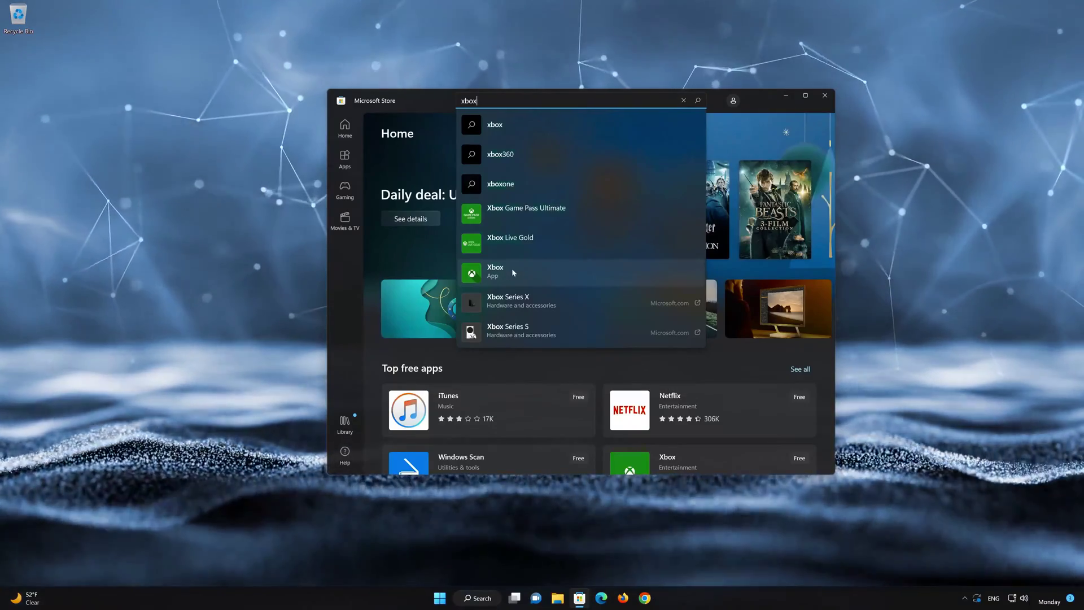
click(513, 272)
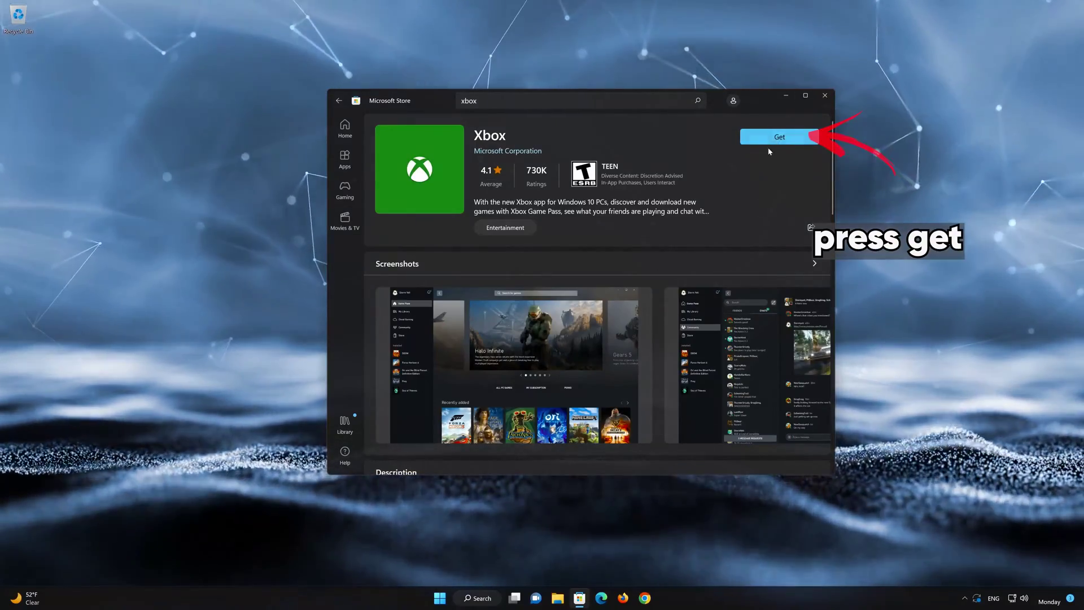
click(773, 143)
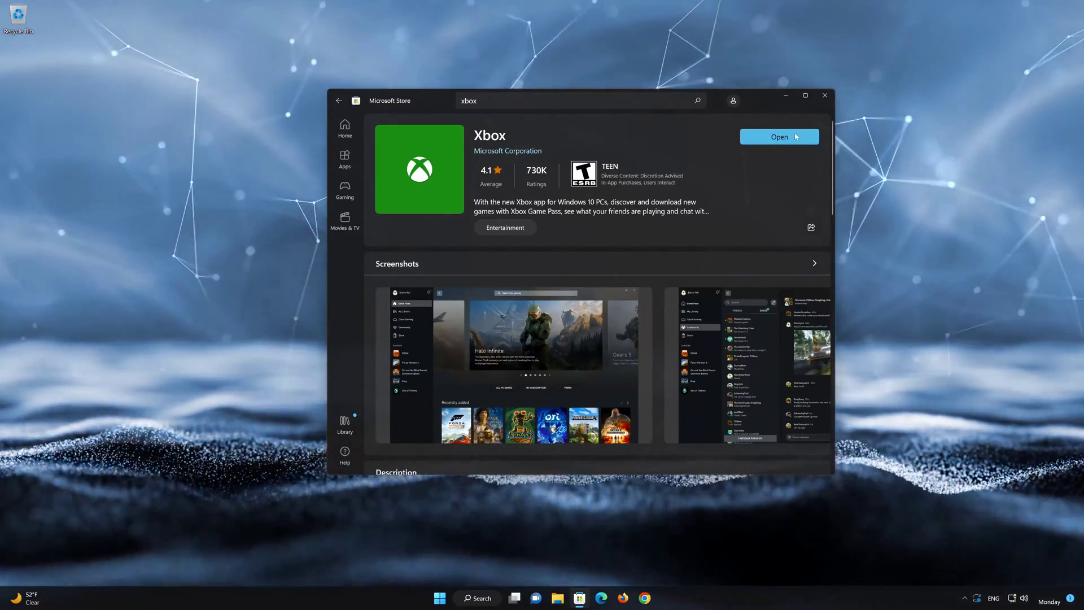
Step: Launch the reinstalled Xbox app, browse the PC Game Pass catalog without signing in, and close the app
click(796, 136)
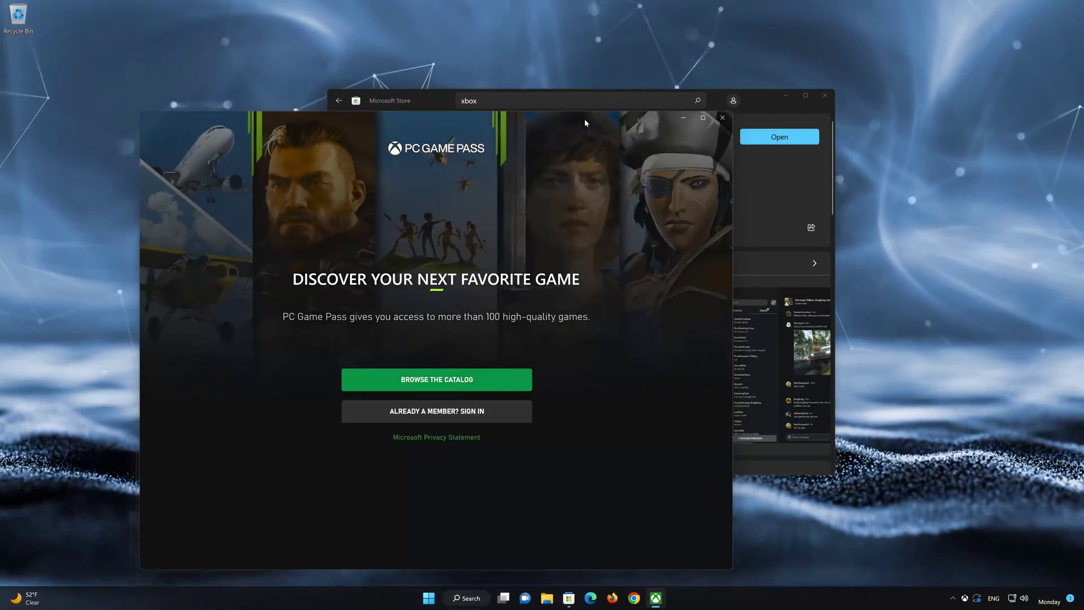
drag(584, 123, 724, 72)
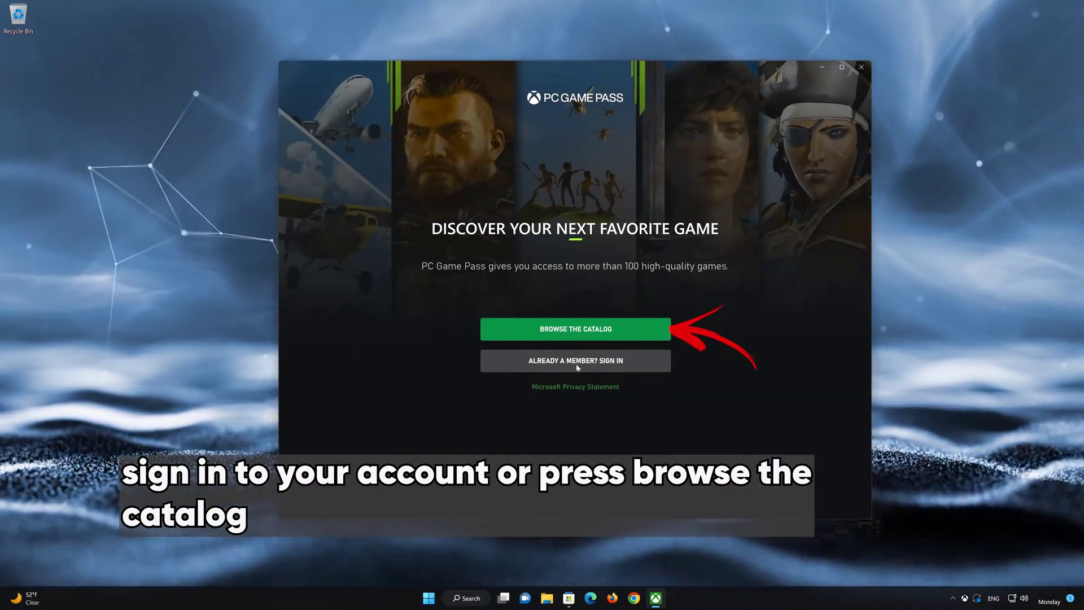
click(600, 330)
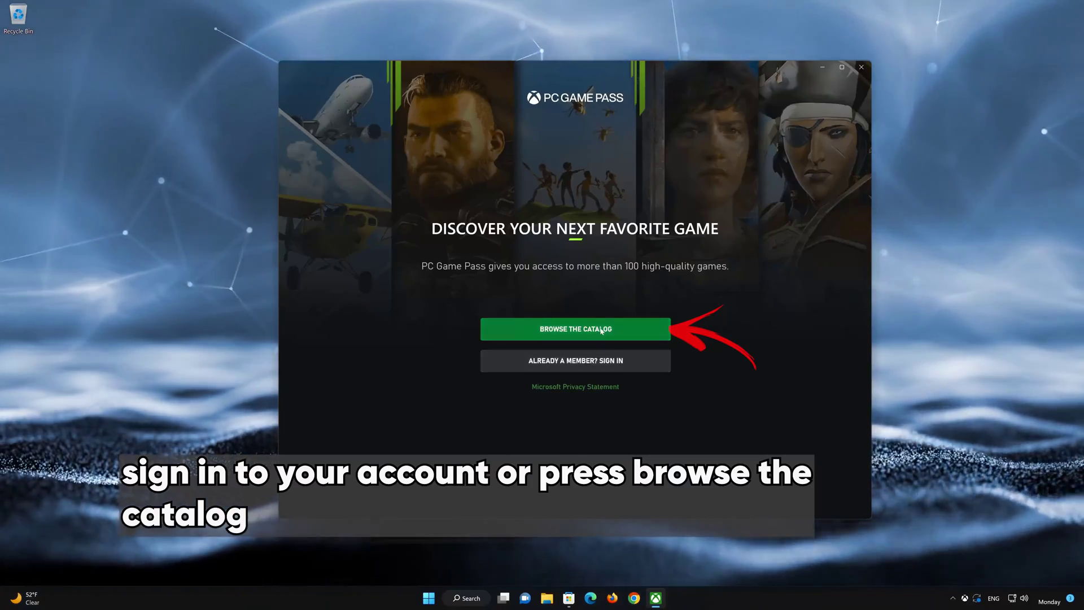
scroll(600, 331, down, 7)
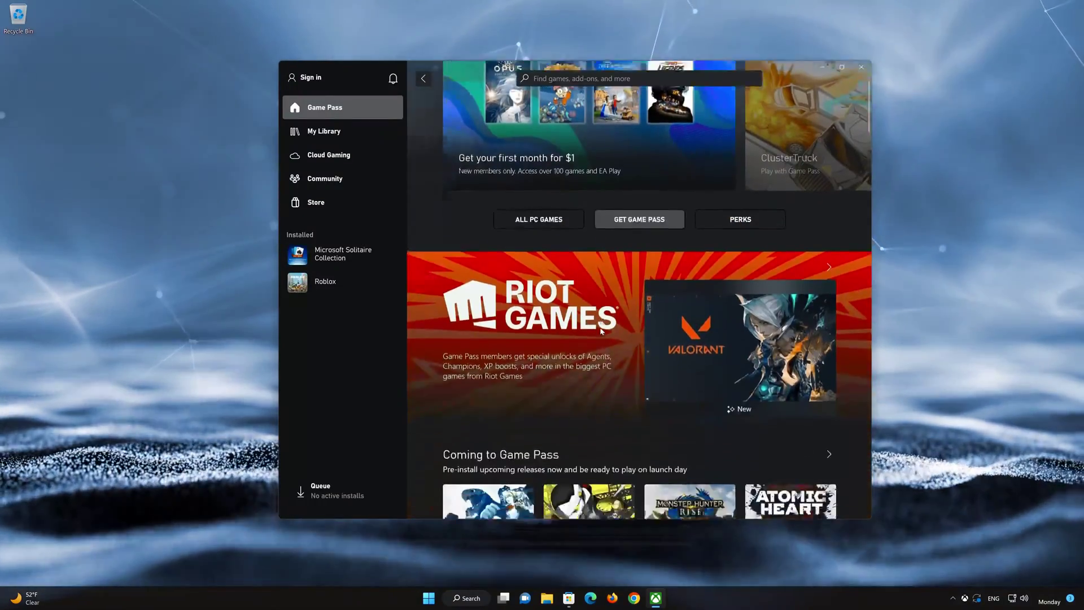
scroll(601, 331, down, 5)
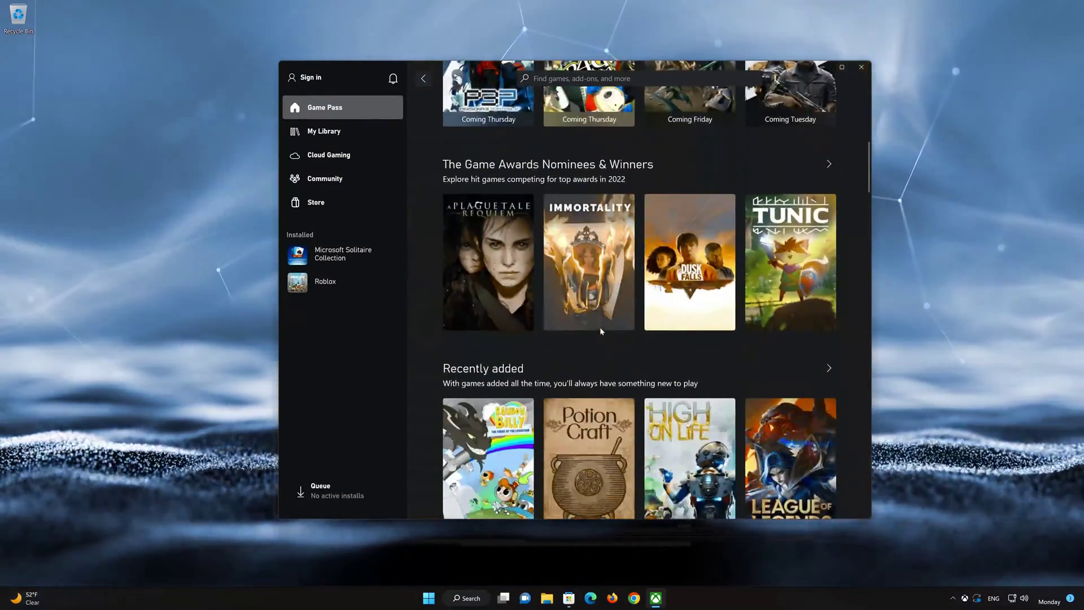
scroll(601, 331, down, 5)
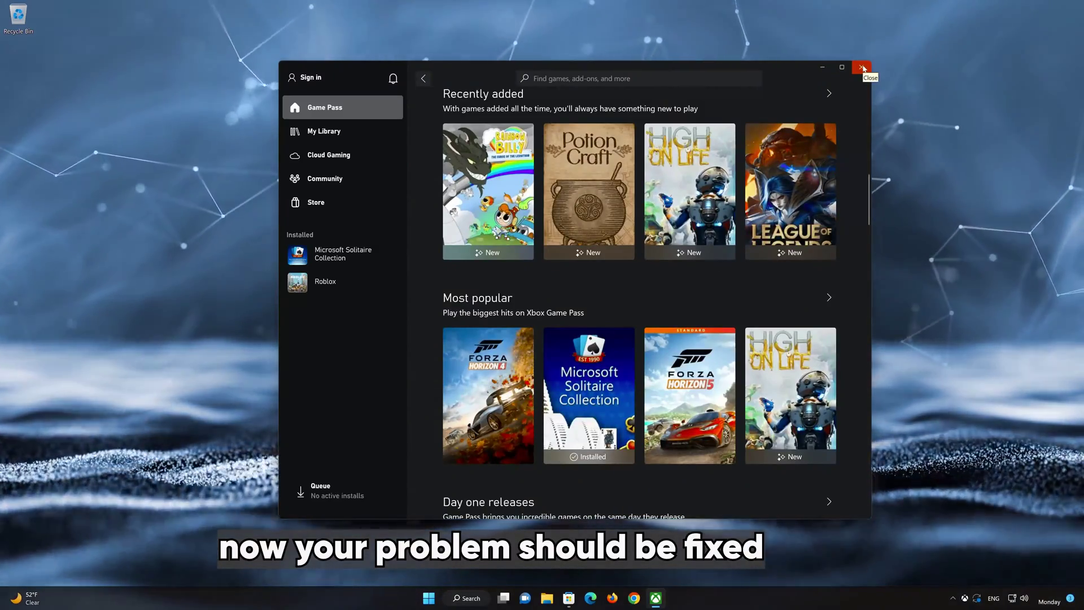
click(862, 68)
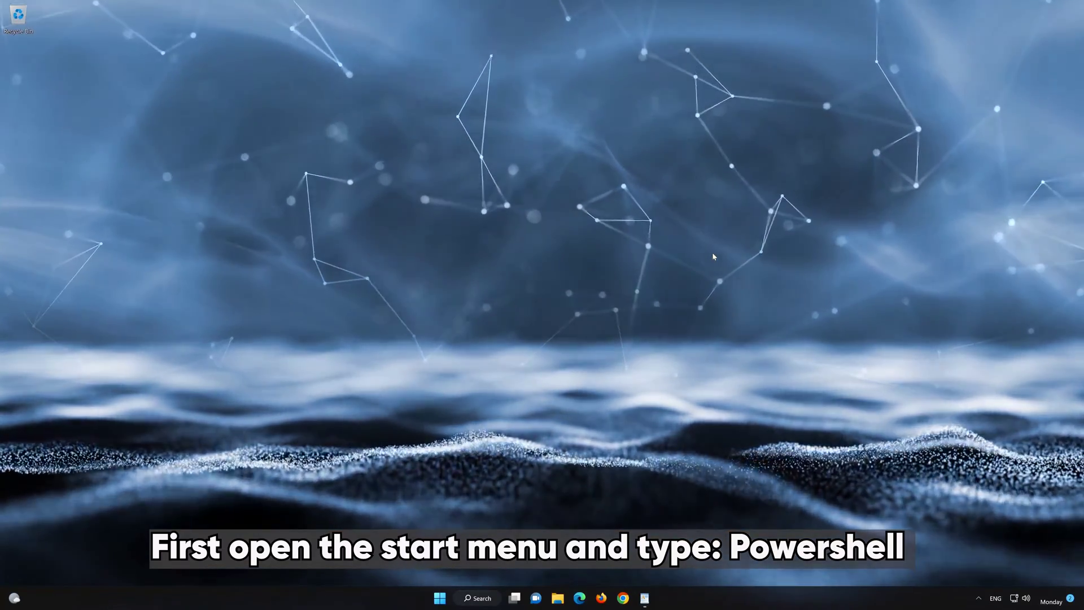
Step: Find PowerShell 7 (x64) through Windows search and run it as administrator, allowing it to make changes to the device
click(439, 602)
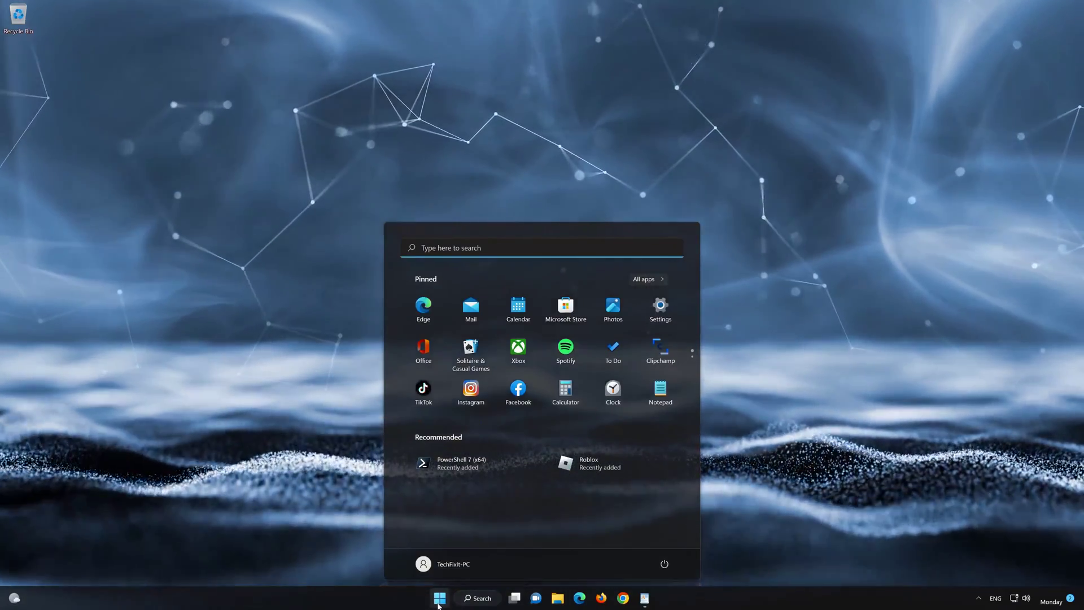
text(powersh)
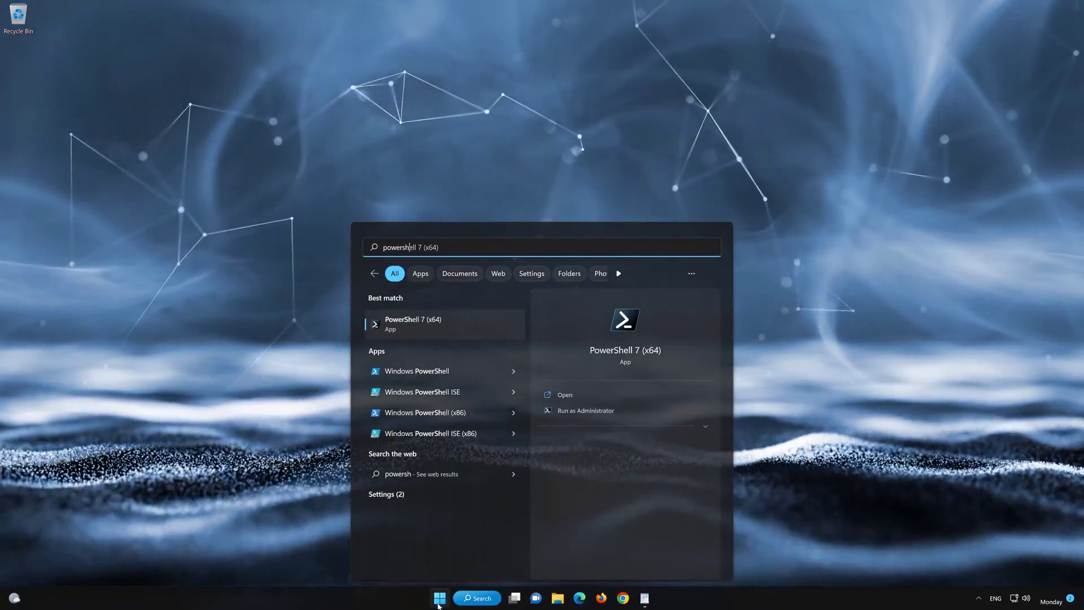
text(ell)
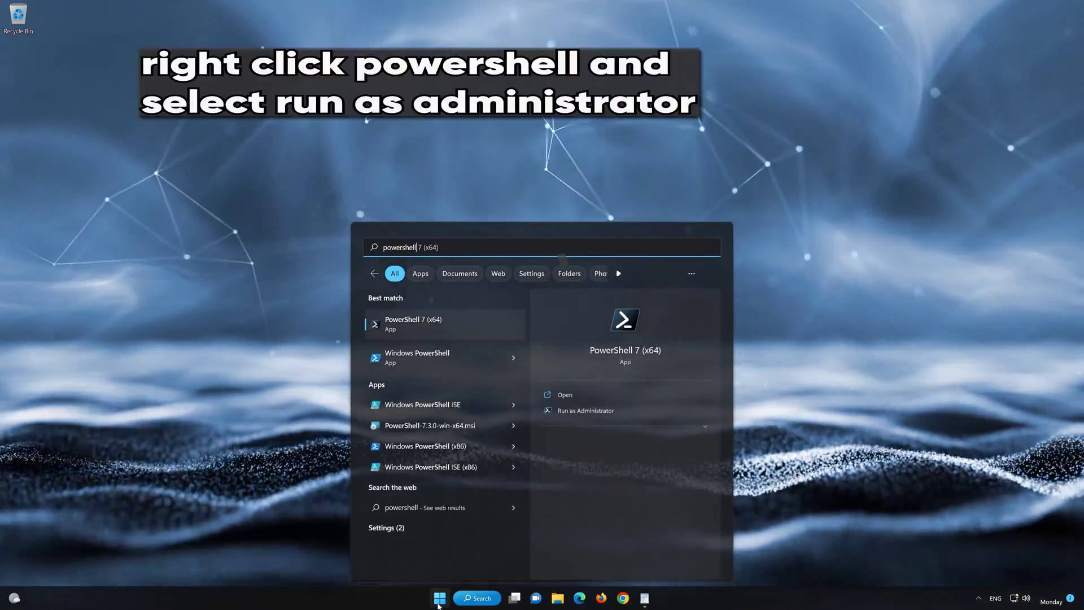
right_click(462, 327)
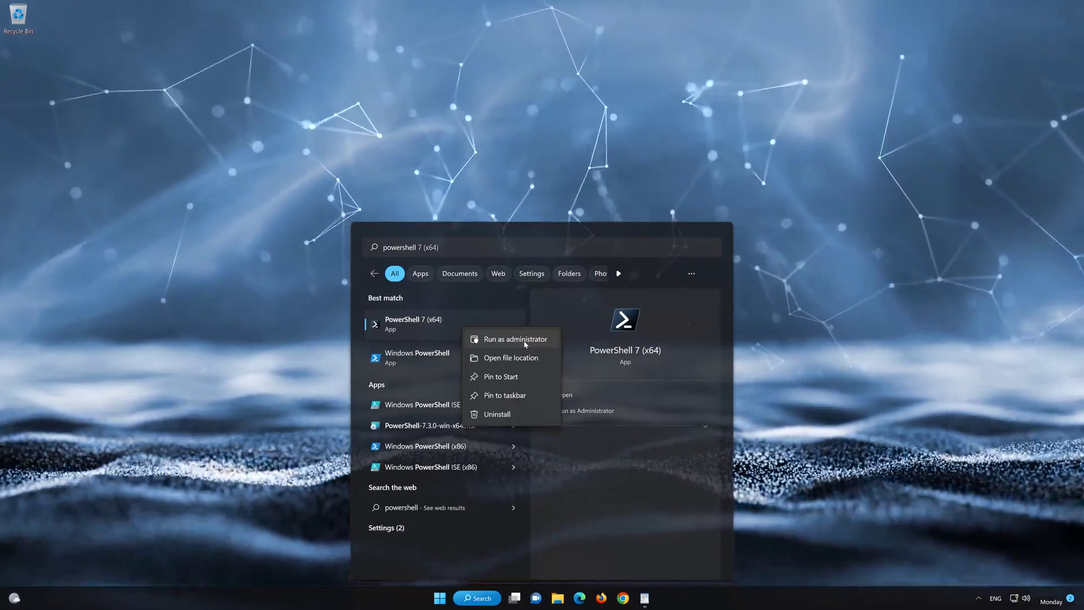
click(525, 342)
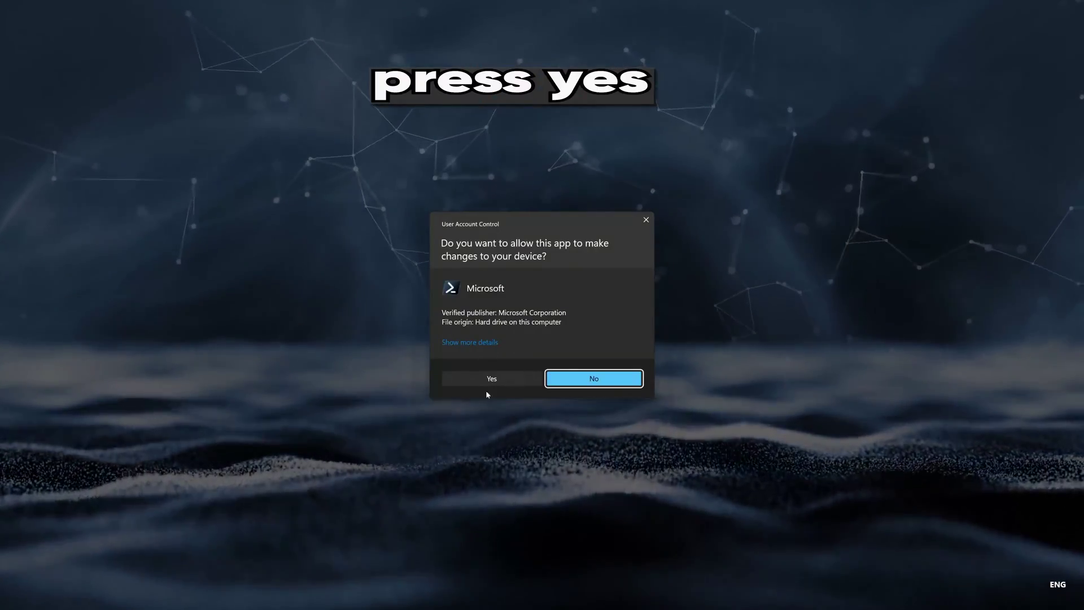
click(489, 379)
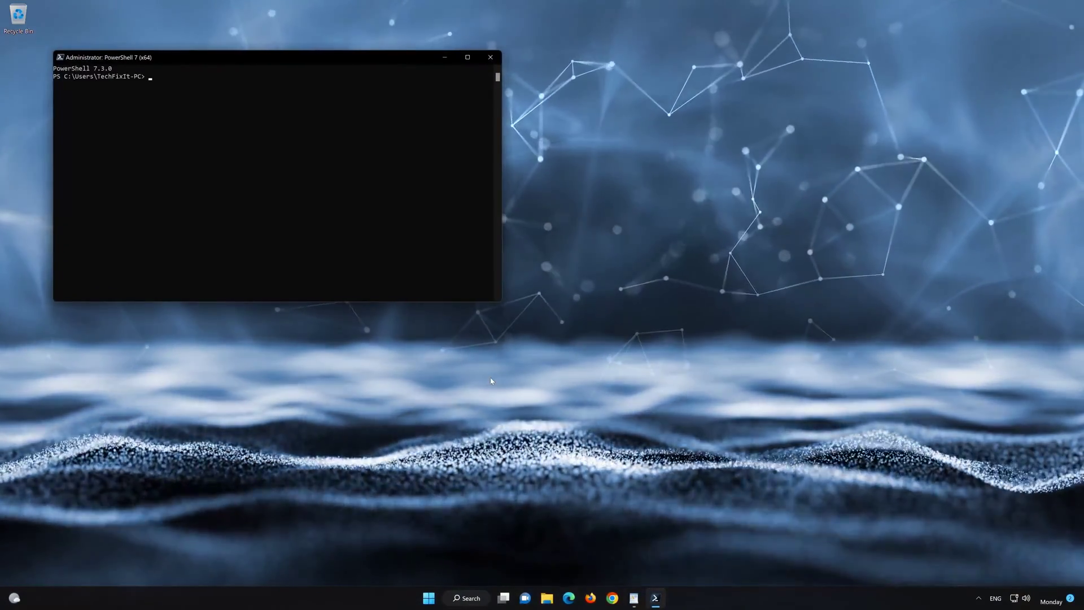
Step: Copy the Get-AppXPackage *WindowsStore* -AllUsers re-registration command from the WordPad document and run it in the administrator PowerShell window
drag(326, 59, 630, 116)
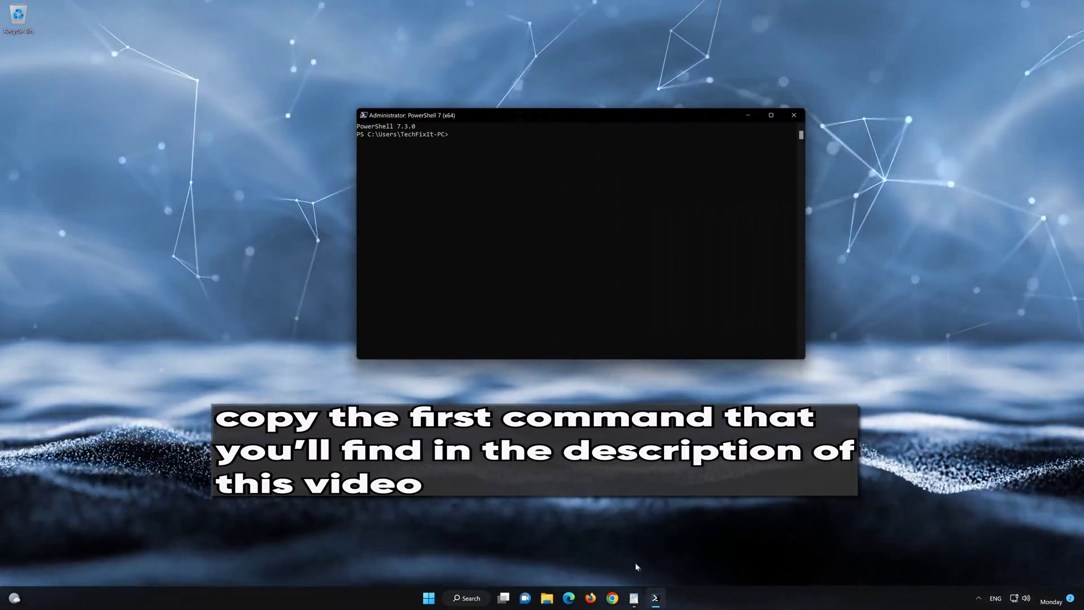
click(634, 598)
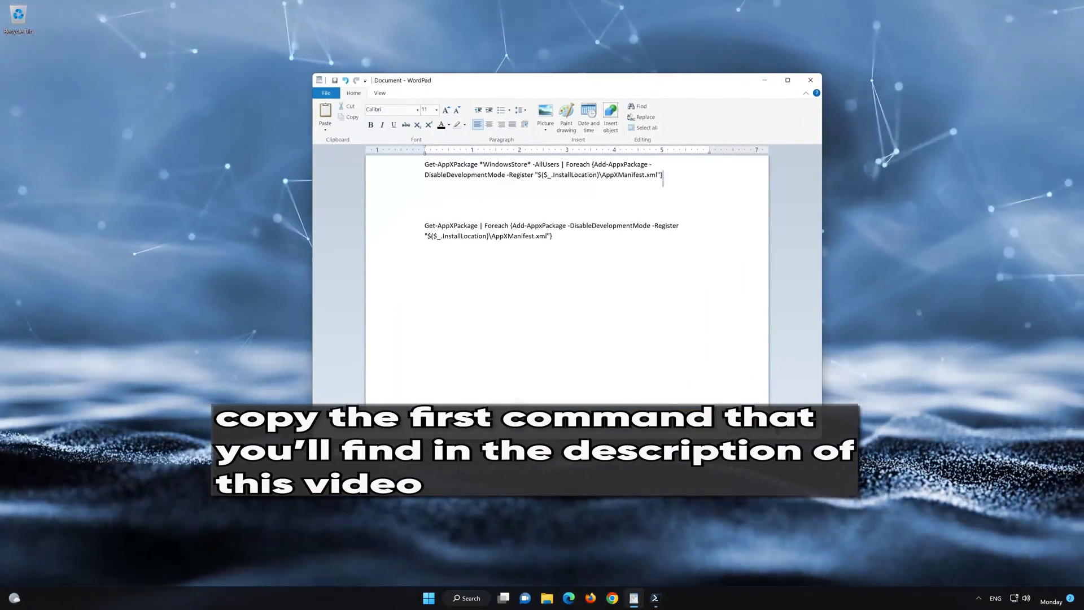
drag(663, 175, 483, 165)
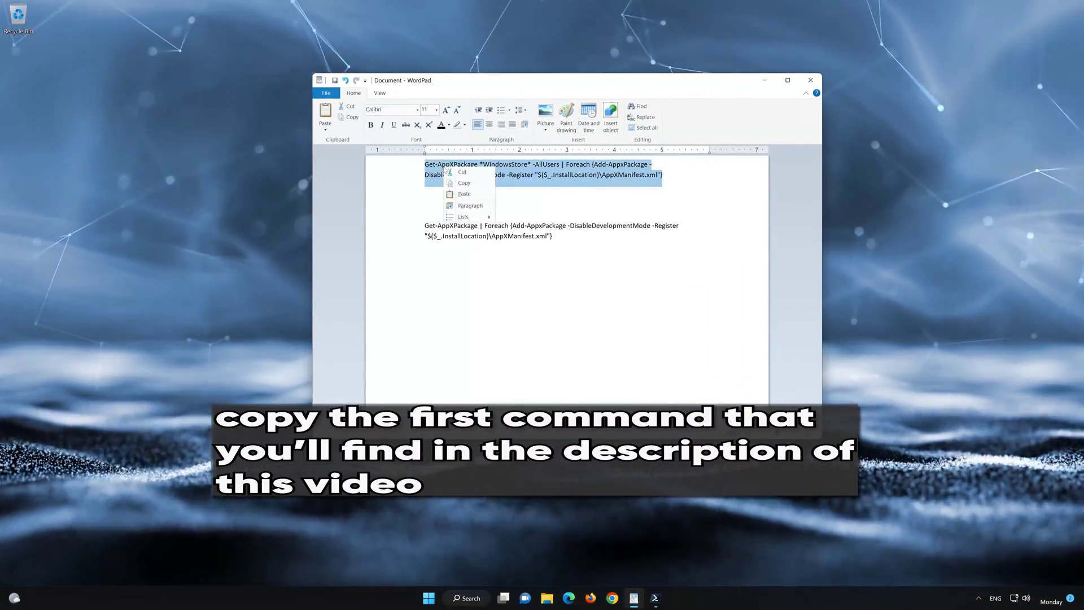
click(464, 184)
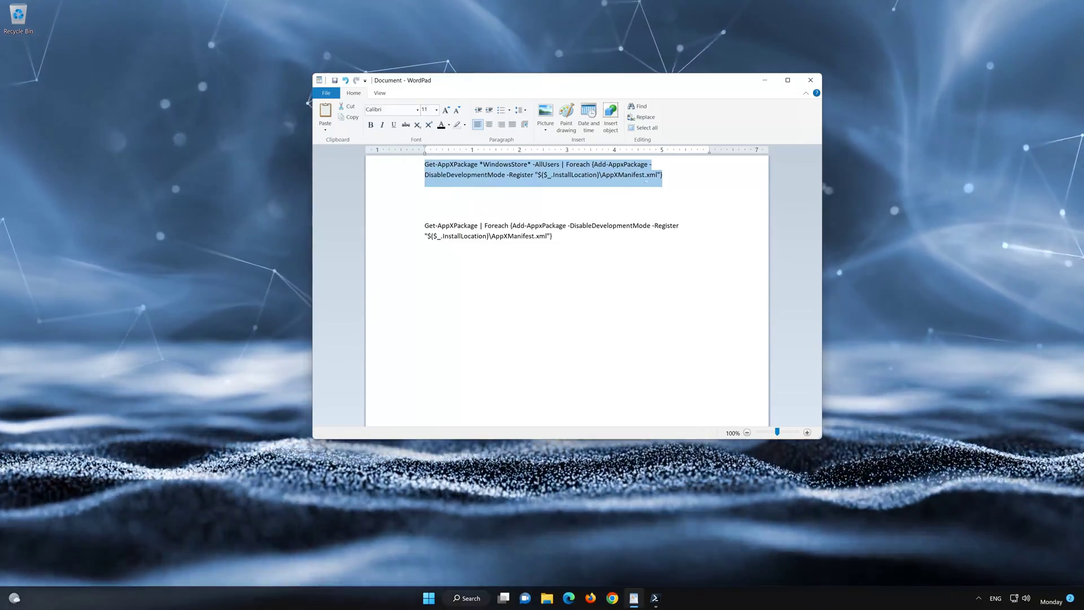
click(767, 81)
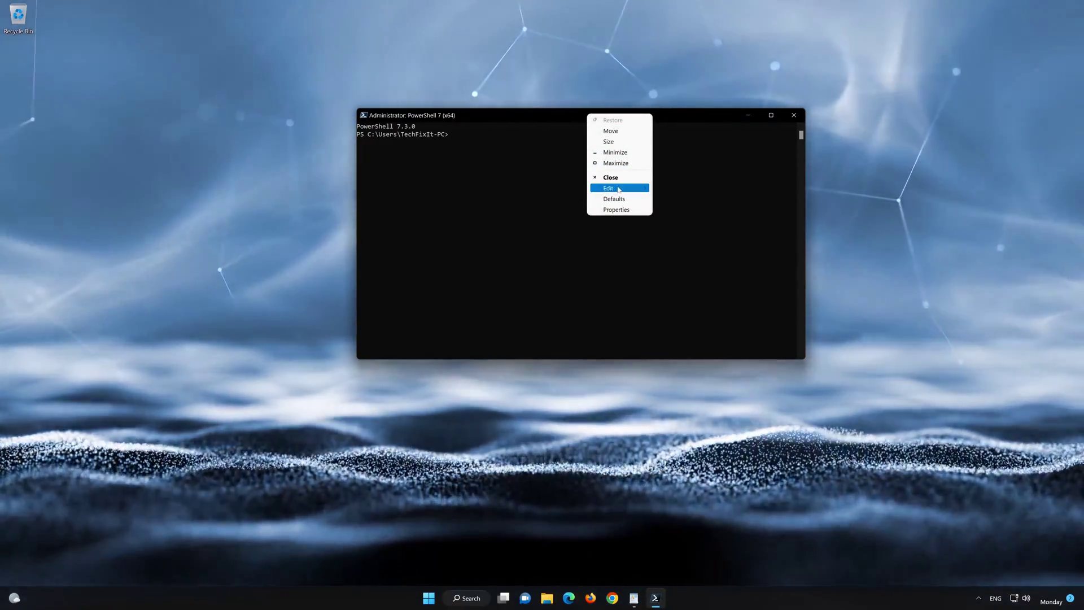
mouse_move(619, 189)
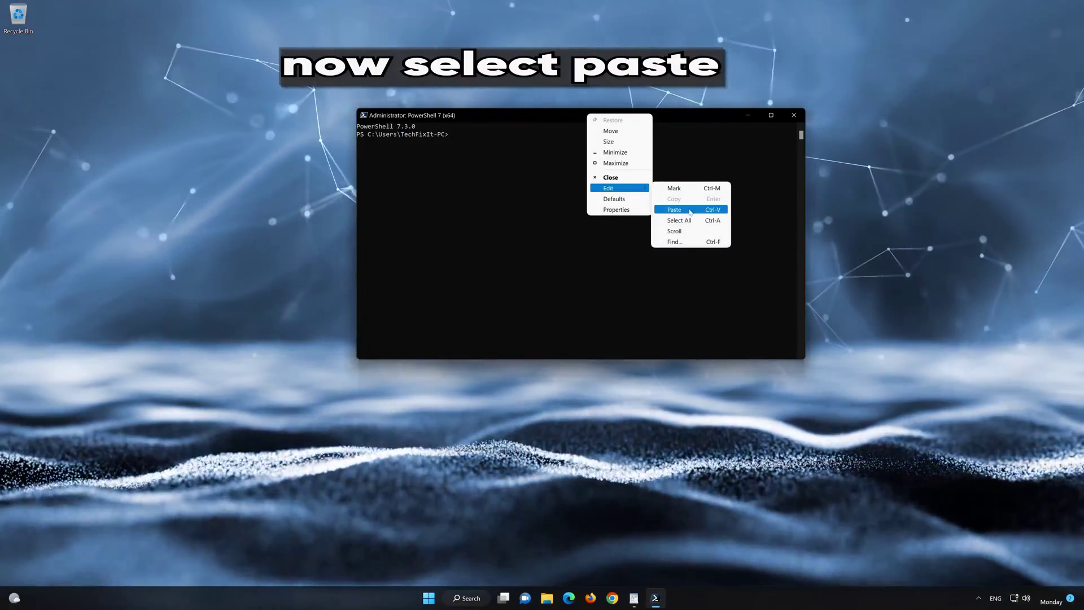
click(704, 209)
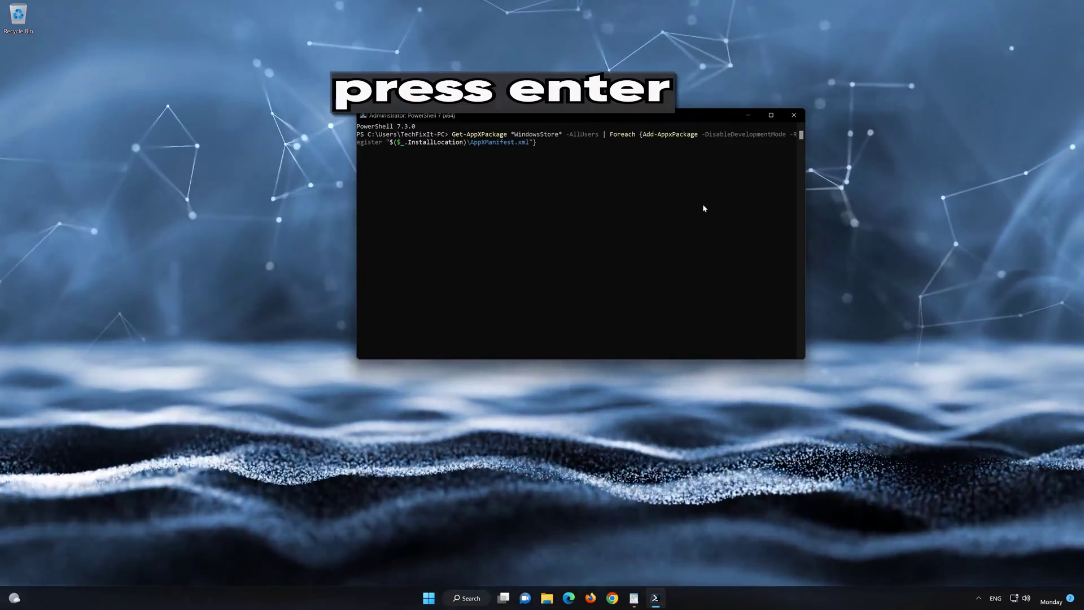
key(Return)
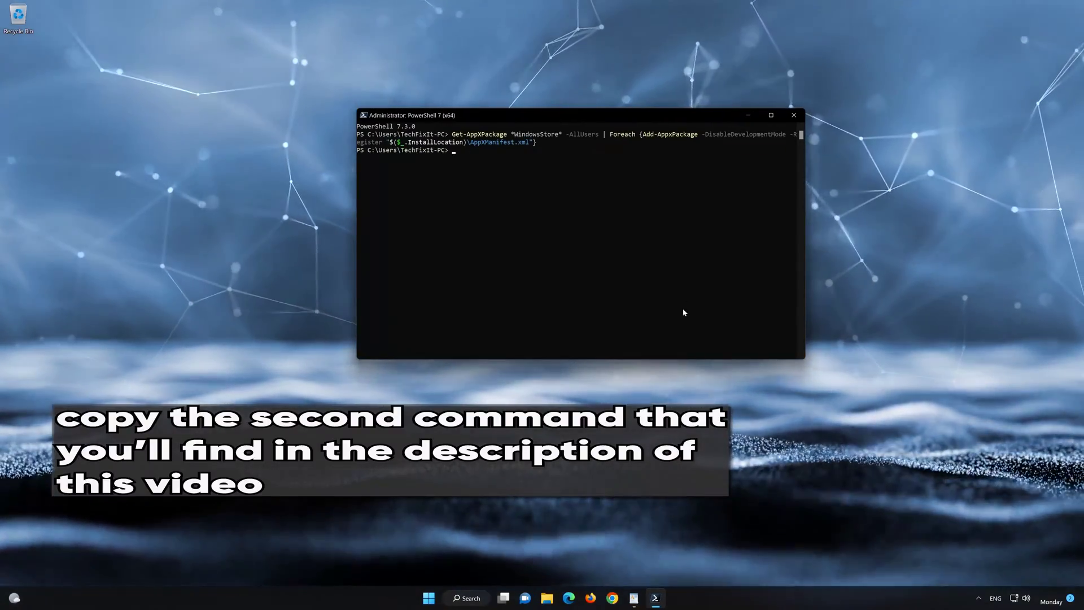
Step: Copy the second WordPad command, Get-AppXPackage without the WindowsStore filter, run it in PowerShell, and end the session with exit
click(635, 598)
drag(552, 237, 424, 226)
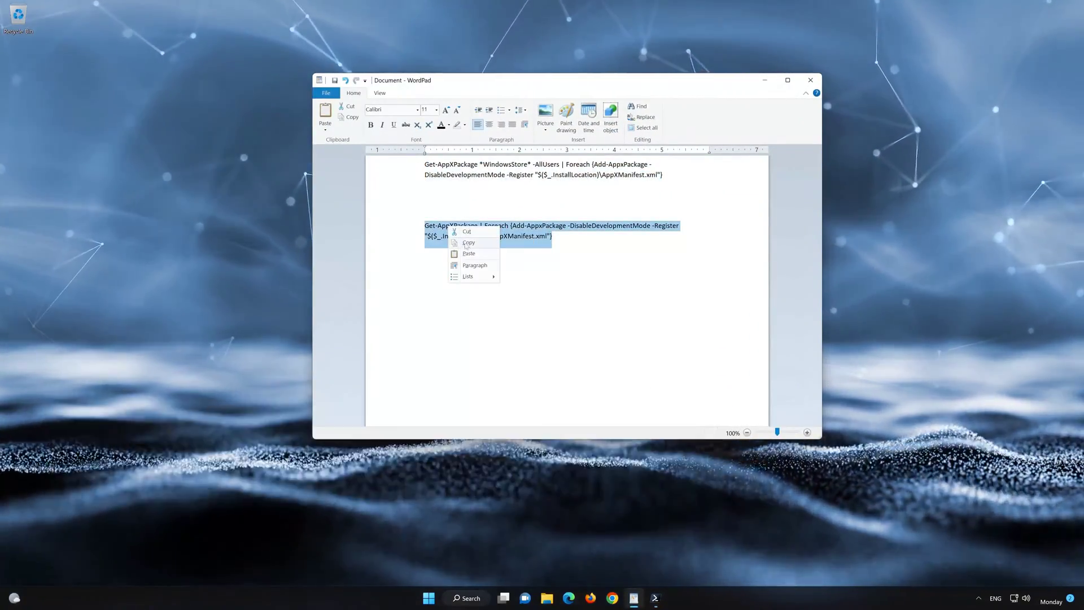
click(764, 82)
right_click(494, 111)
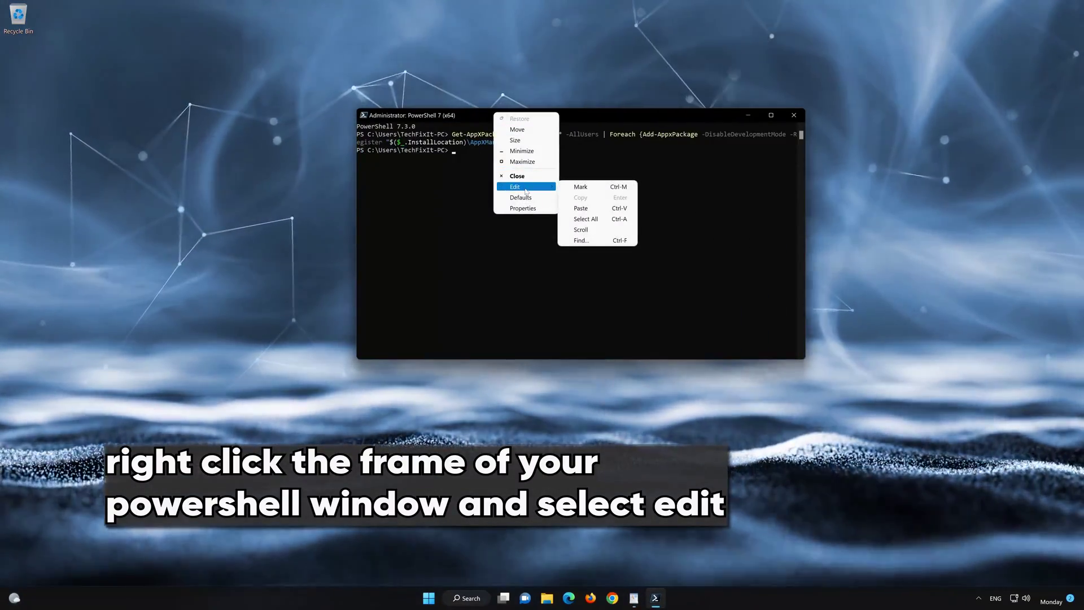
click(604, 211)
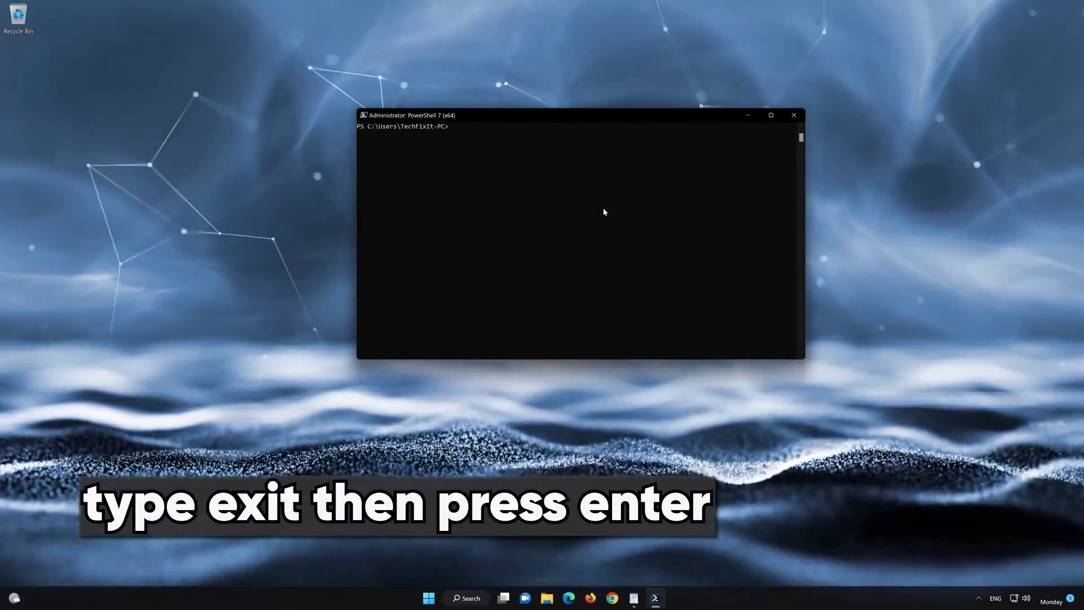
text(exit)
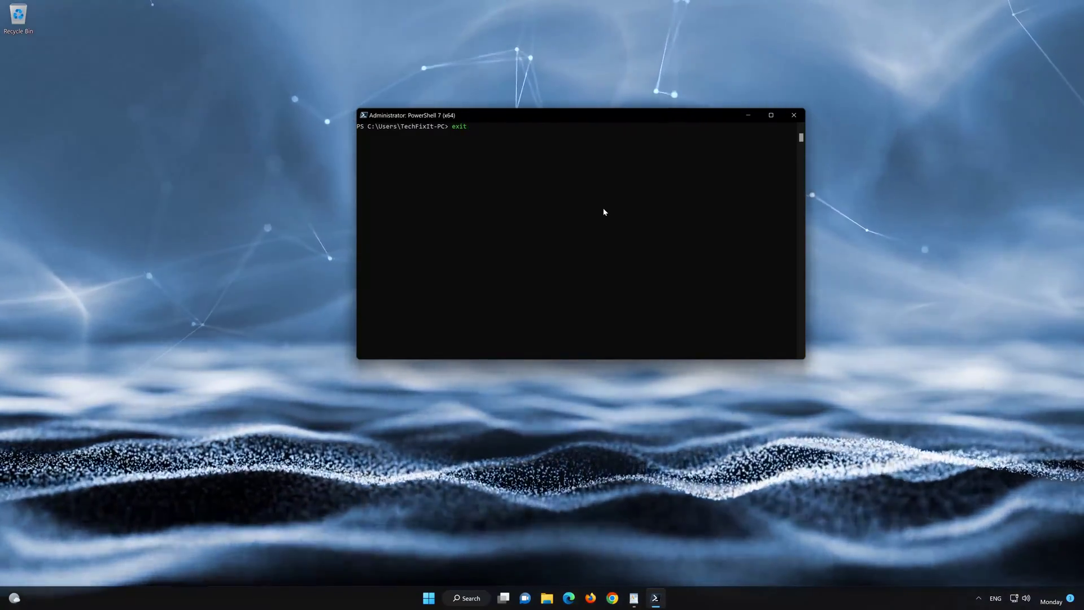
key(Return)
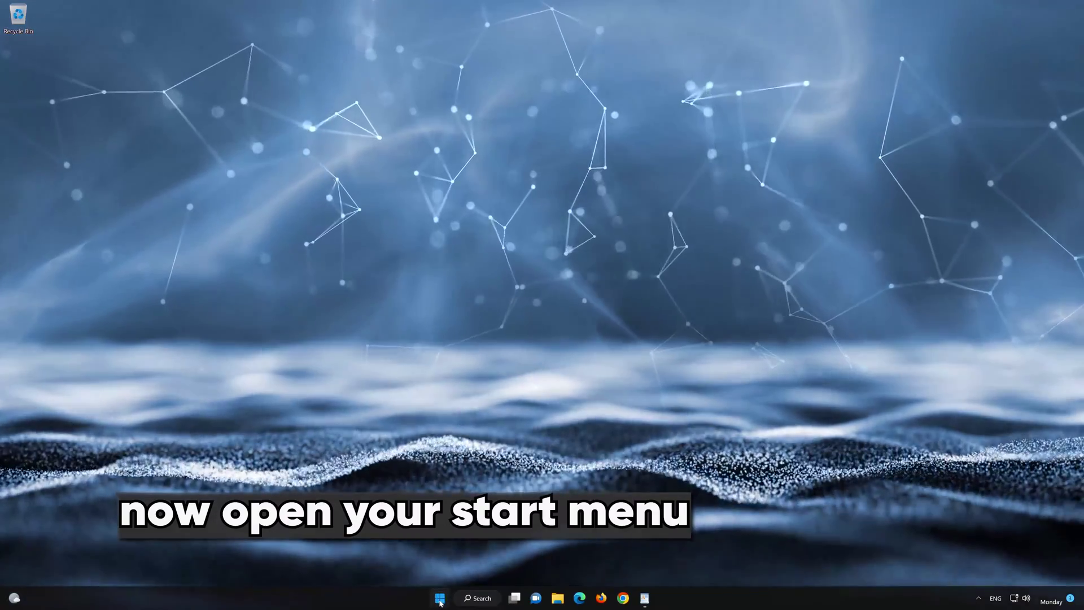
Step: Find Microsoft Store through Windows search, pin it to the taskbar, and open it from there
click(440, 600)
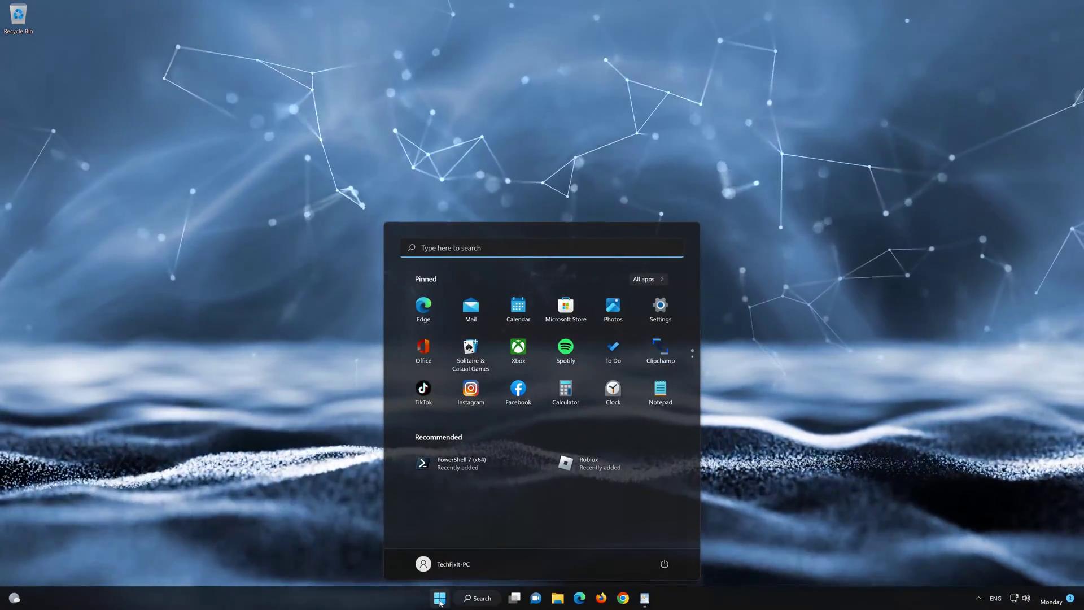
text(microsoft Store)
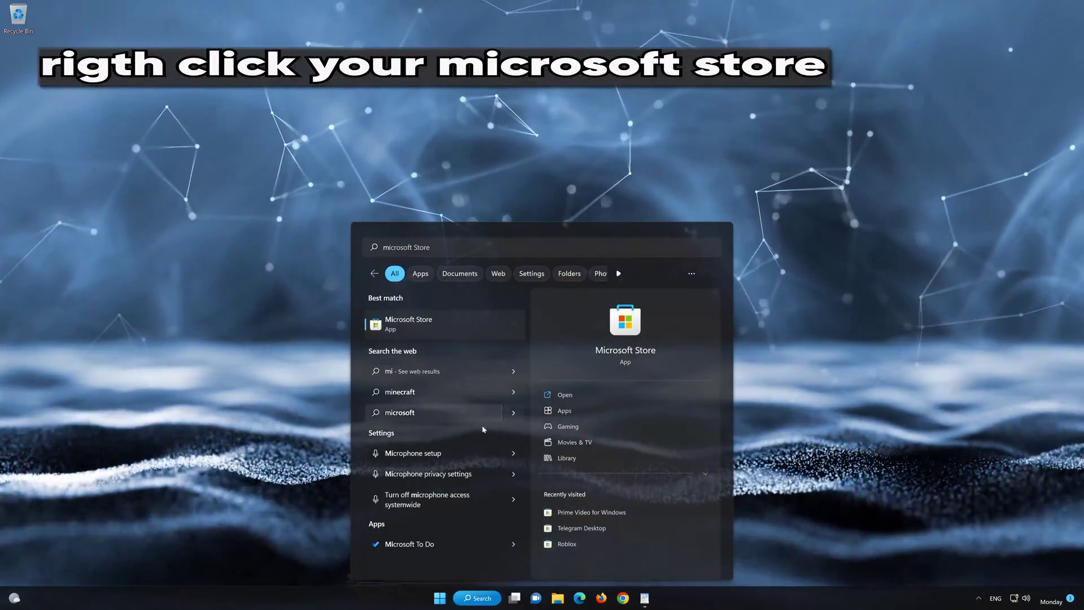
right_click(496, 324)
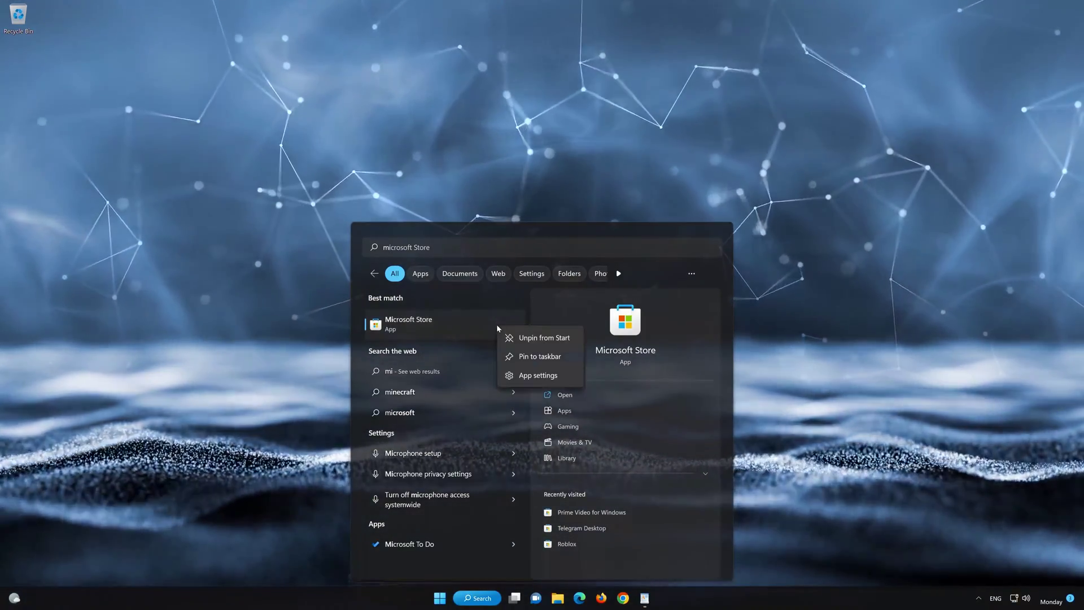
click(541, 356)
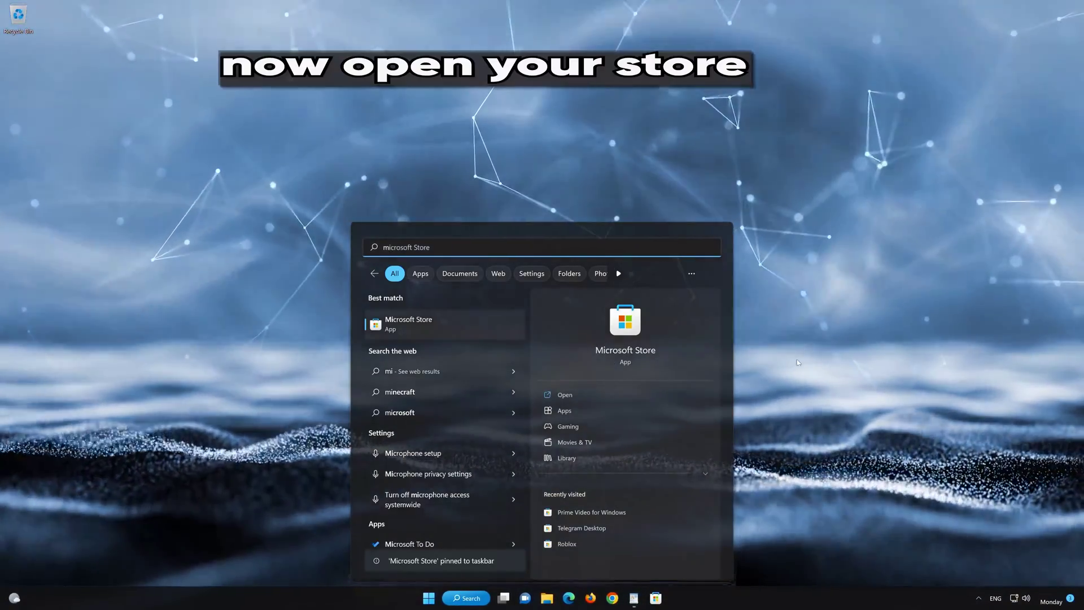
click(663, 581)
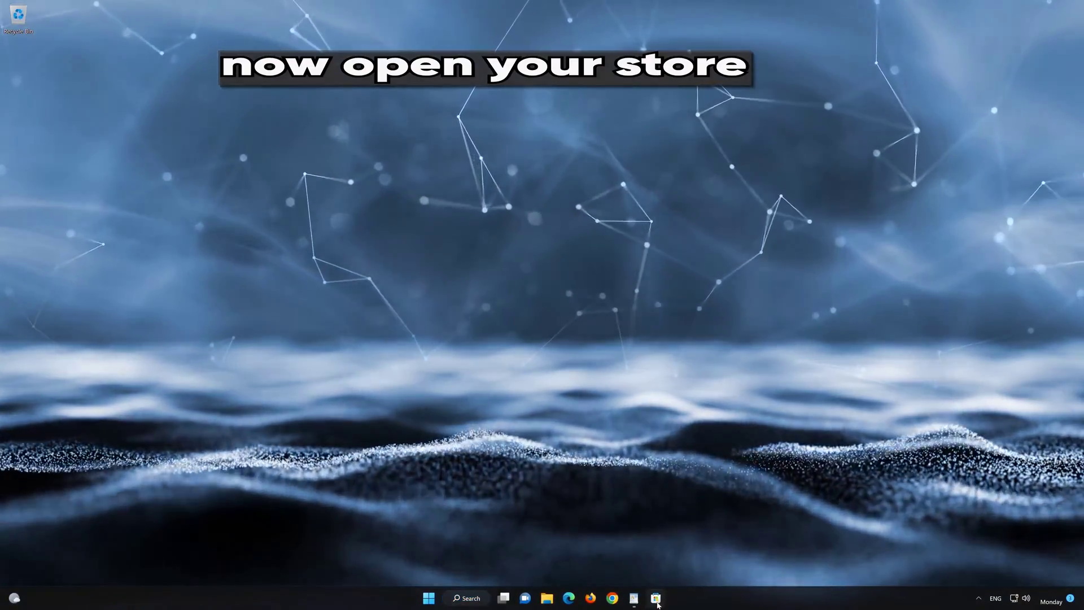
click(656, 599)
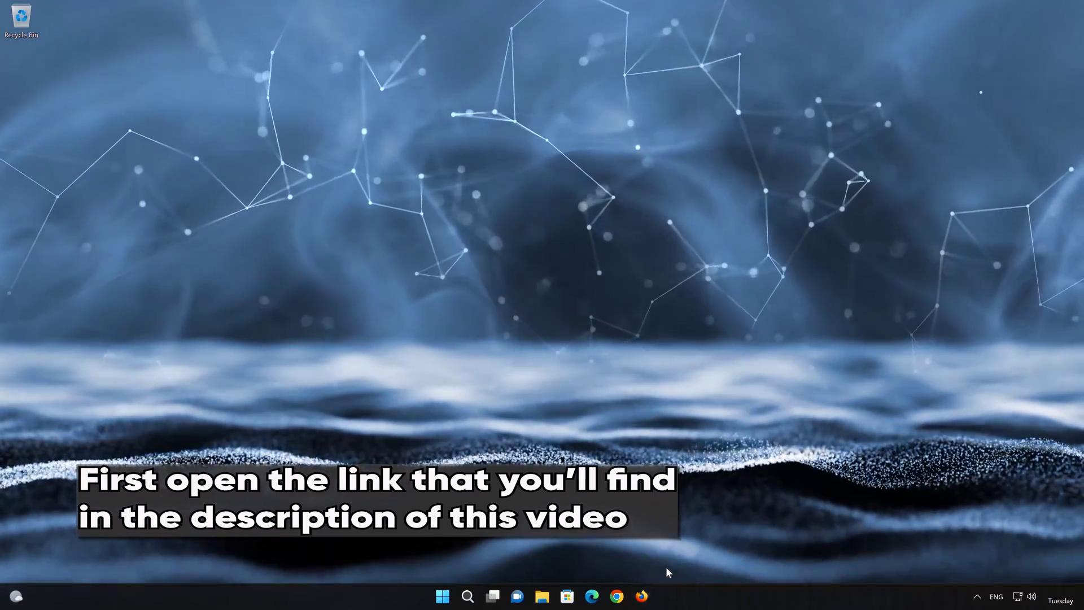
Step: Open microsoft.com/software-download/windows11 in Firefox, download the Create Windows 11 Installation Media tool, and close the browser
click(643, 596)
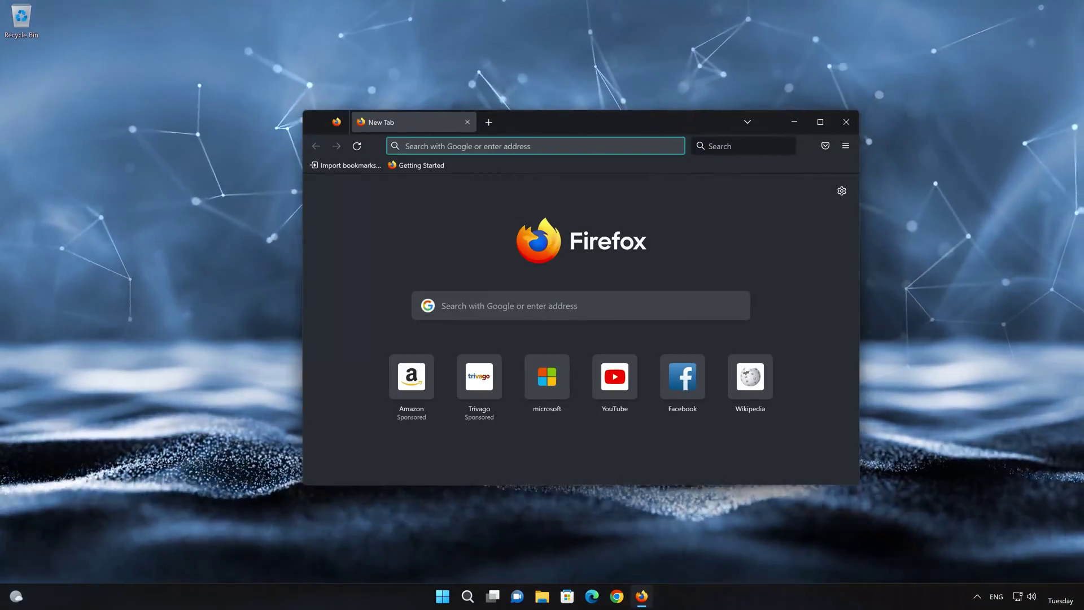
right_click(506, 146)
click(538, 243)
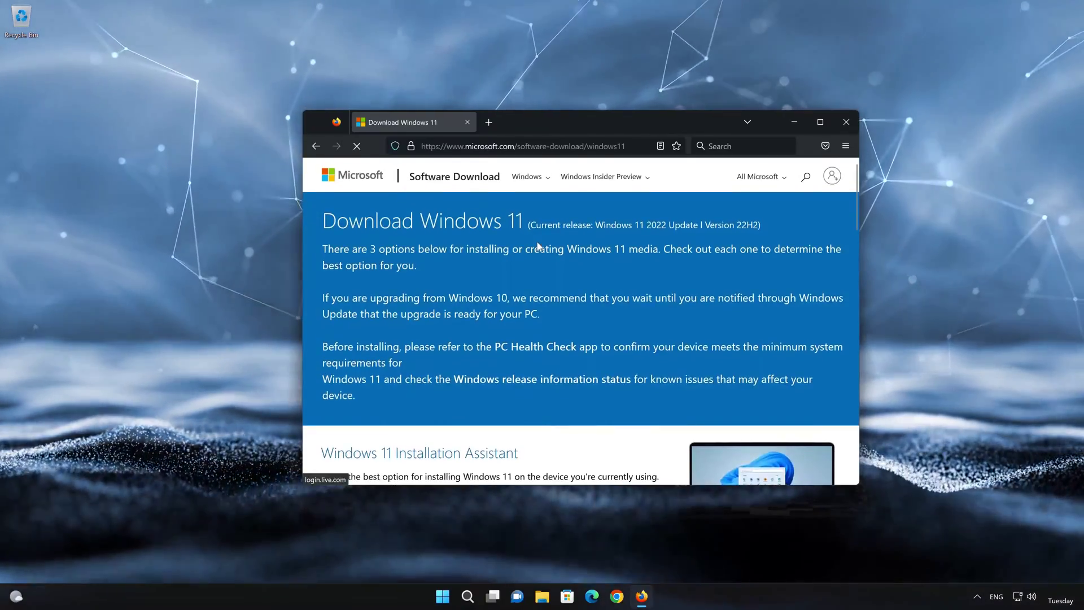
scroll(537, 249, down, 5)
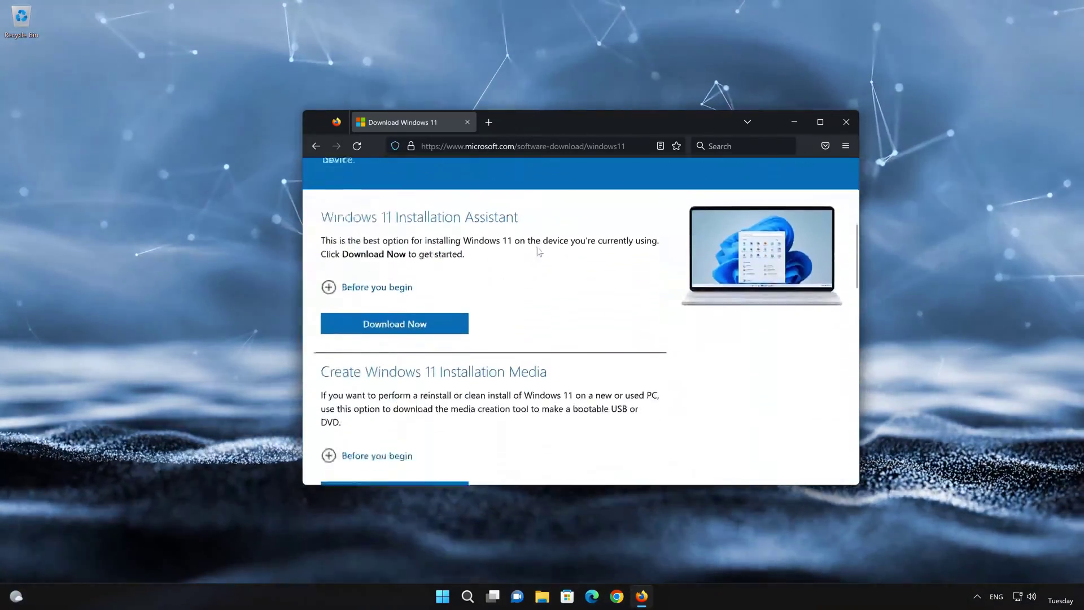
scroll(538, 251, down, 3)
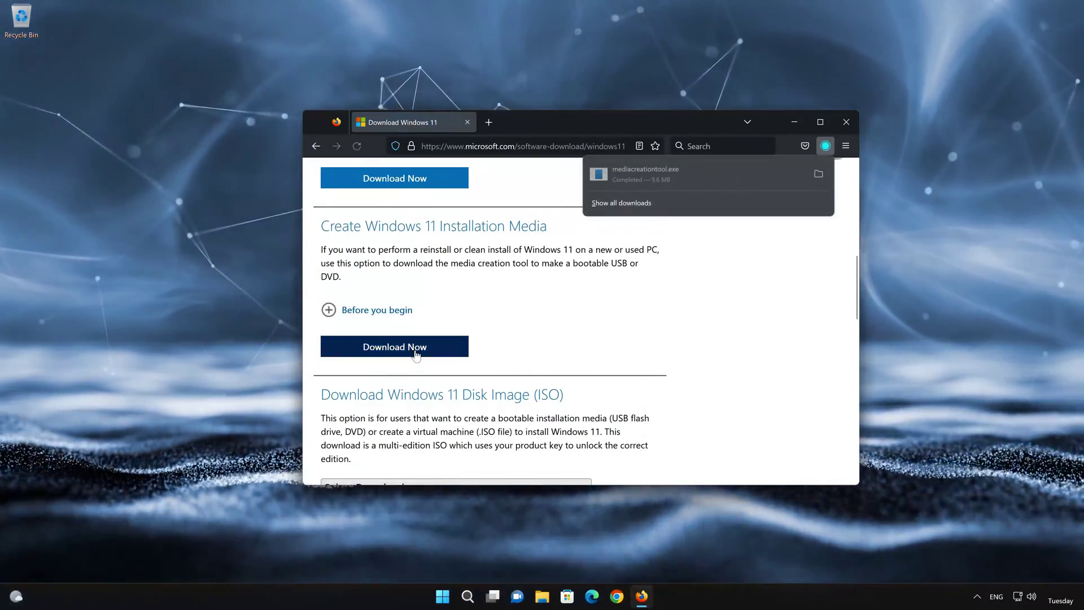
click(843, 122)
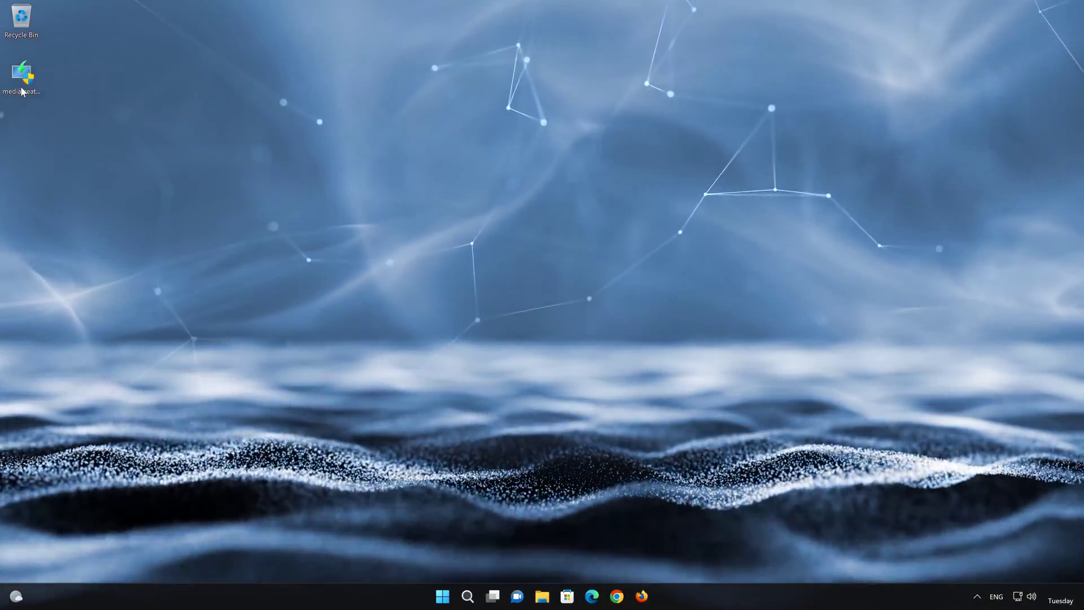
Step: Run mediacreationtool from the desktop with permission to make changes, accept the license terms, and keep the recommended language and edition
double_click(21, 79)
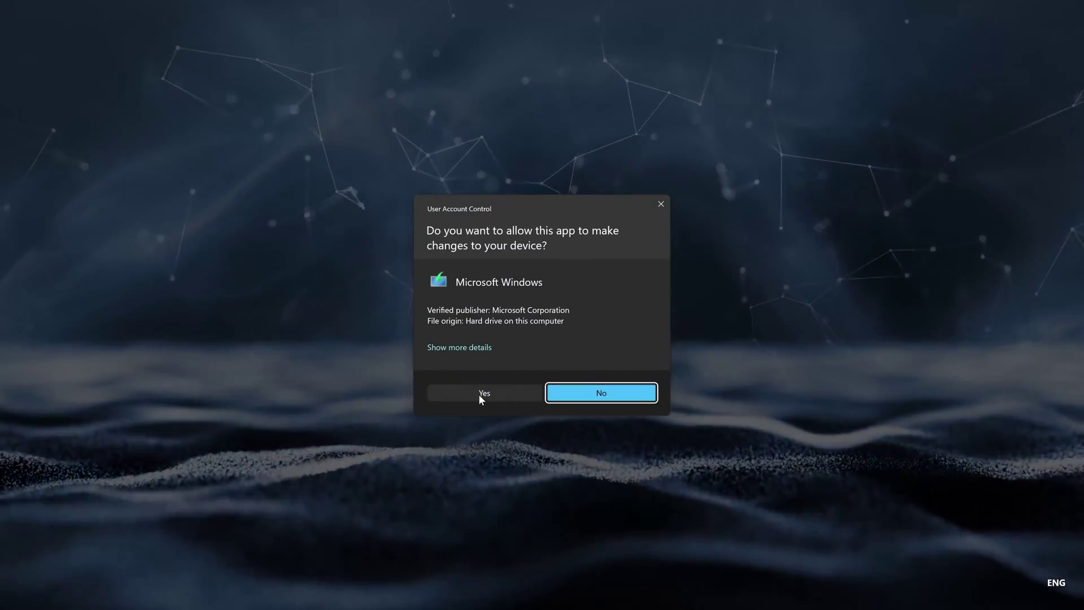
click(480, 396)
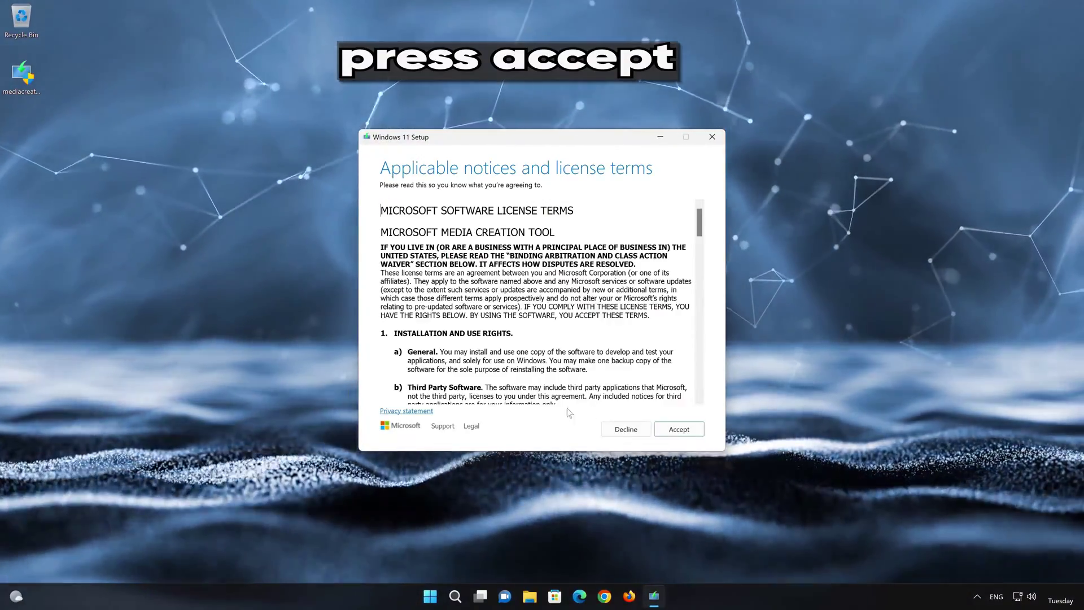
click(680, 430)
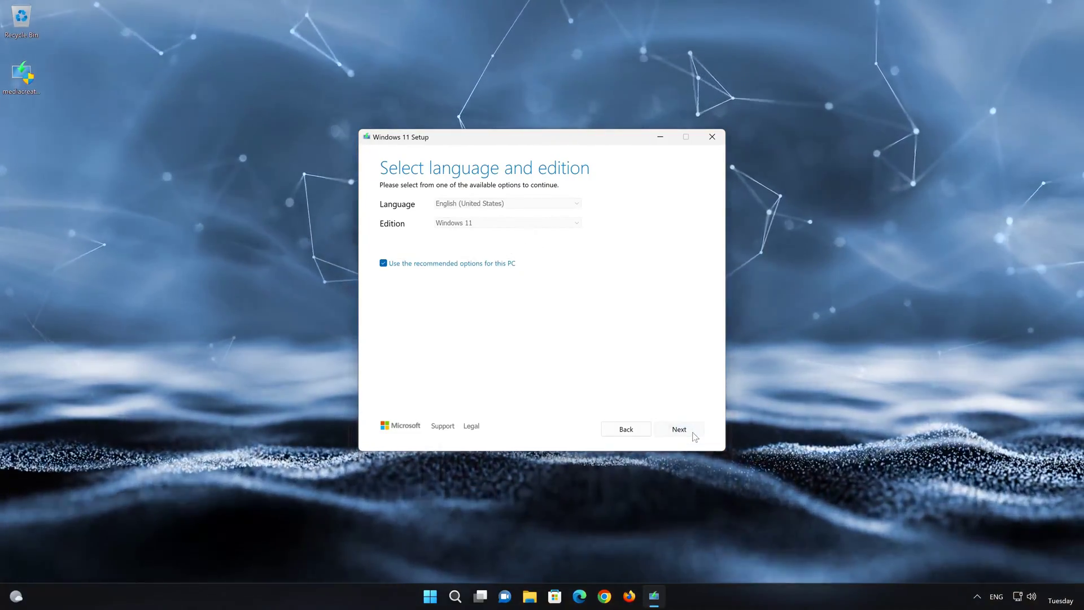
click(693, 435)
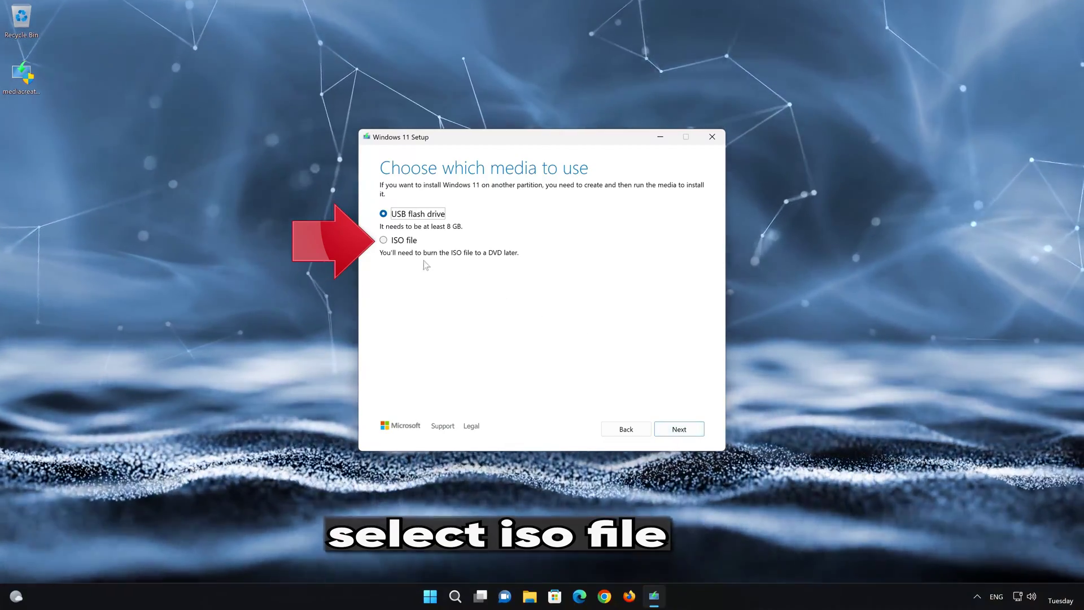
Step: Choose ISO file as the installation media and save it to the Desktop as "Windows 11"
click(384, 240)
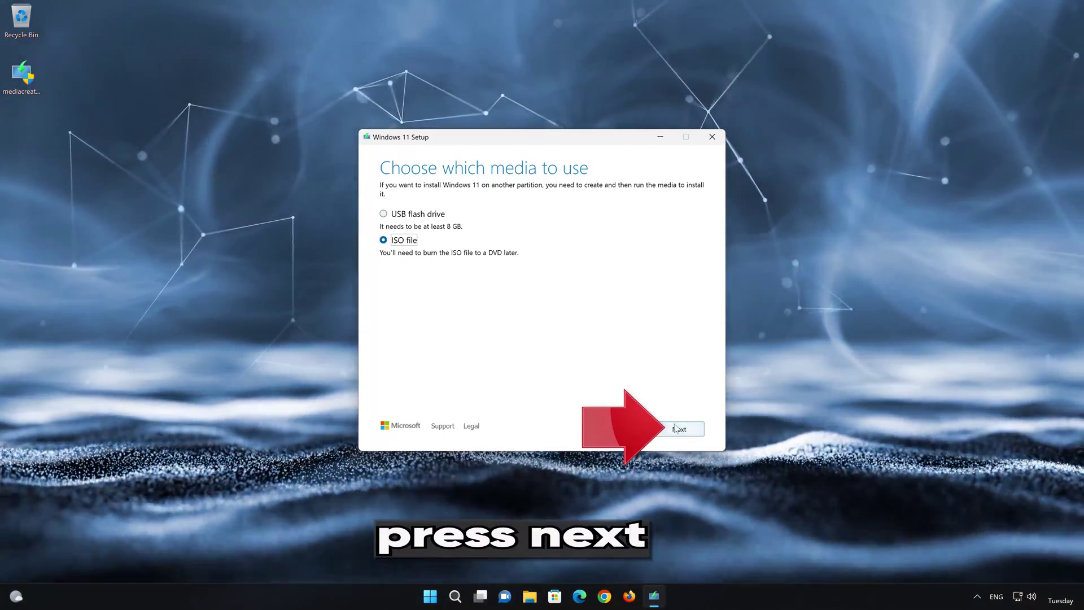
click(679, 430)
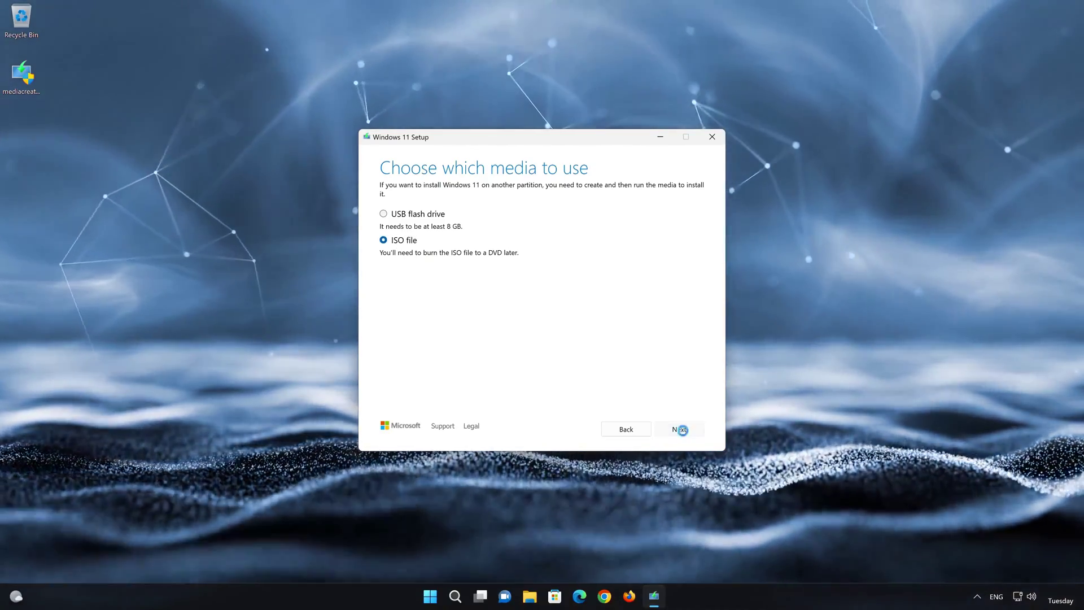
key(End)
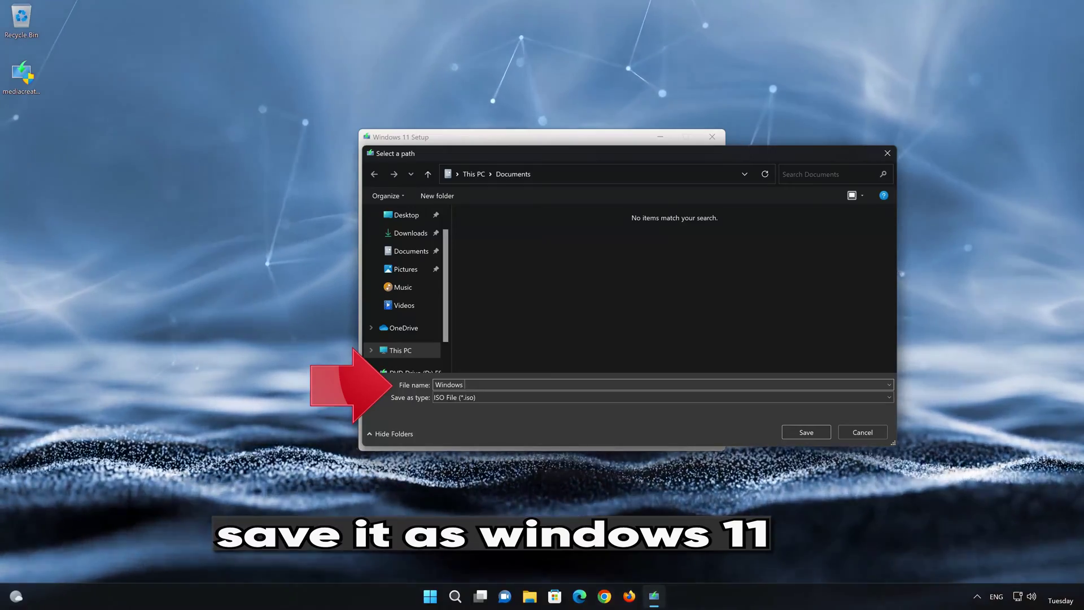
text(11)
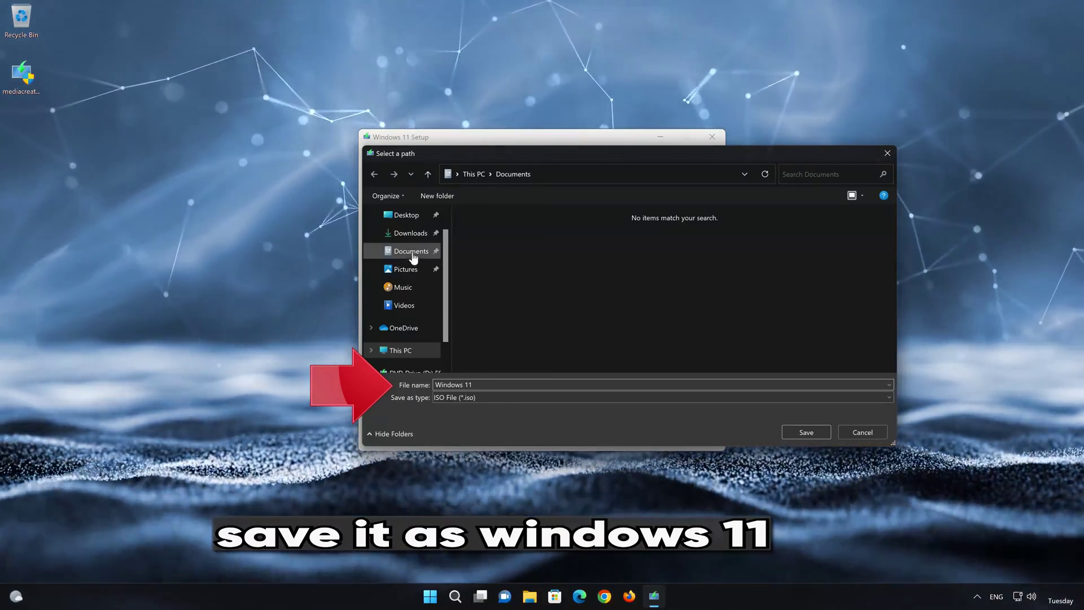
click(406, 215)
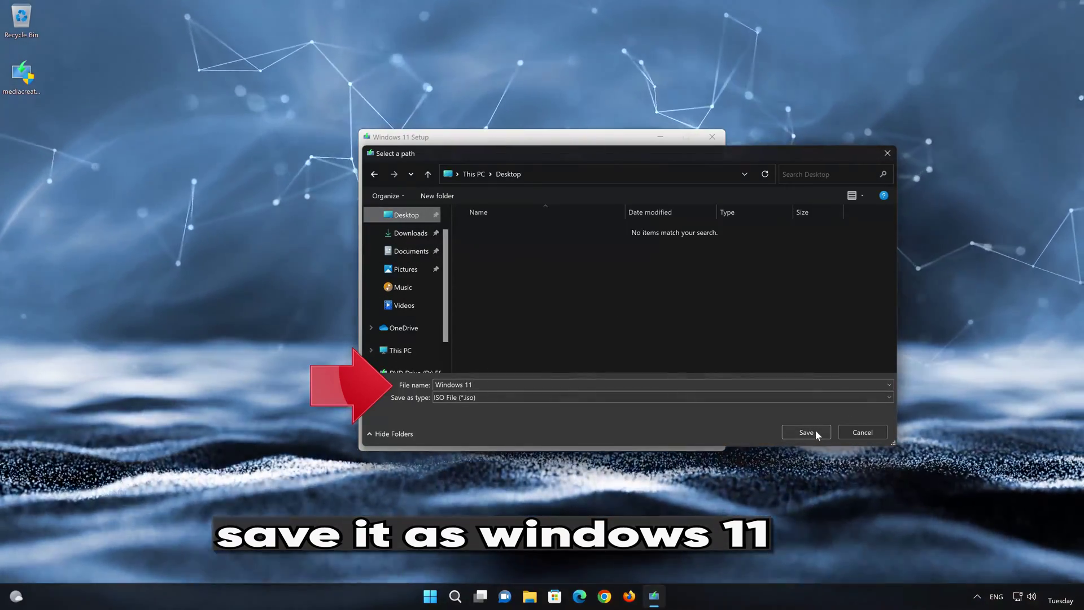
click(815, 430)
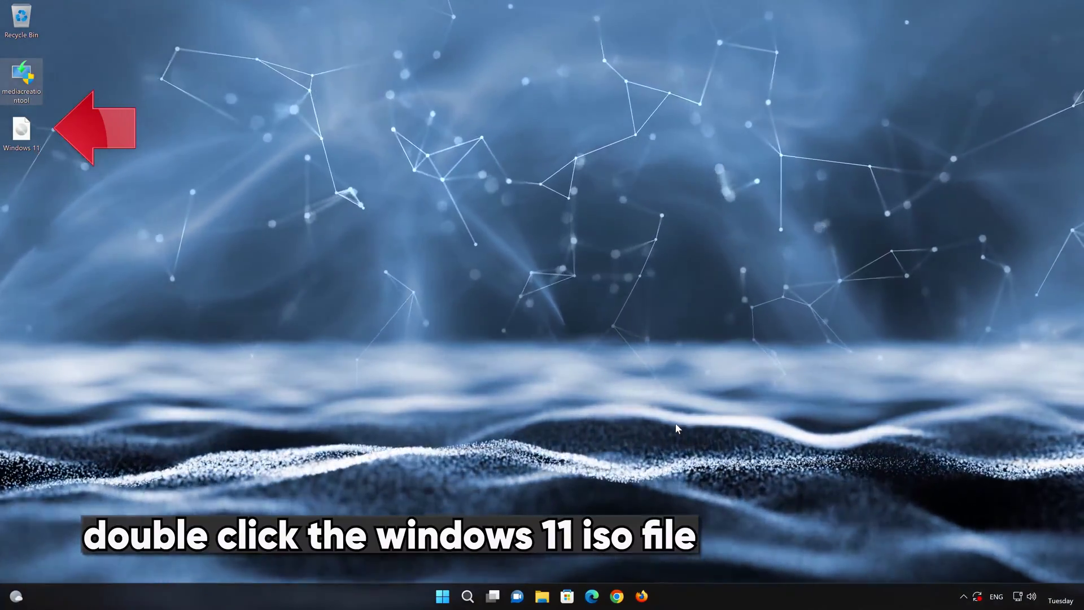
Step: Mount the Windows 11 ISO from the desktop, run its setup with permission to make changes, and close the drive's folder window
double_click(19, 140)
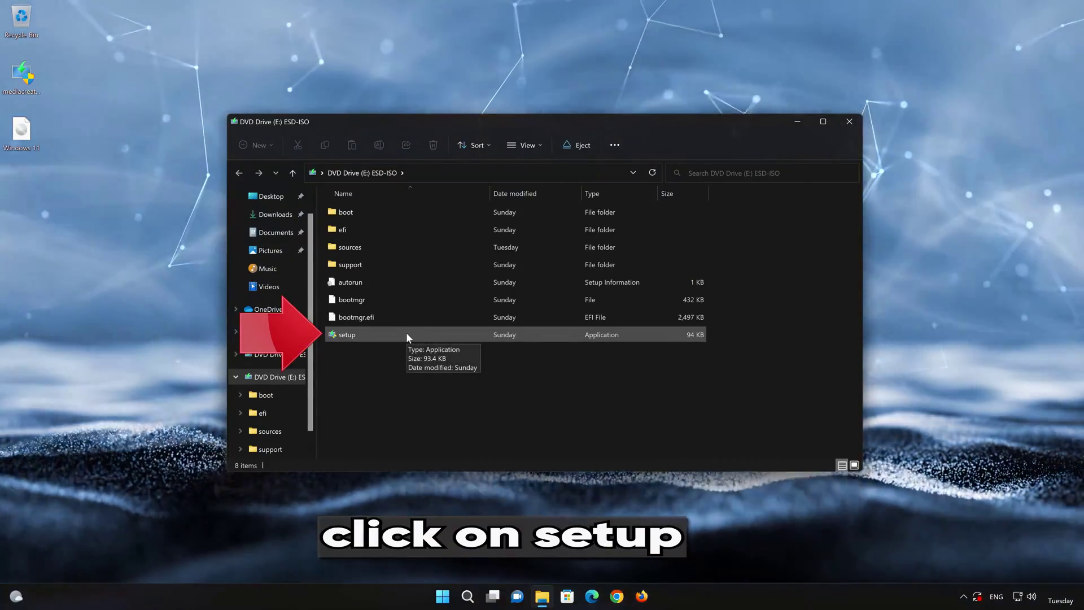
double_click(406, 336)
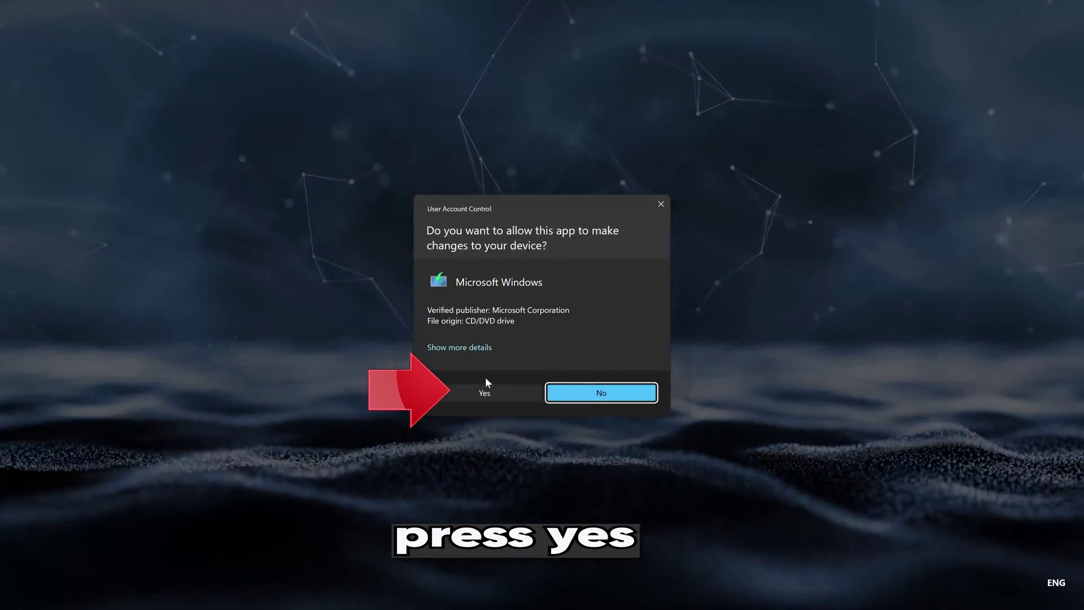
click(479, 394)
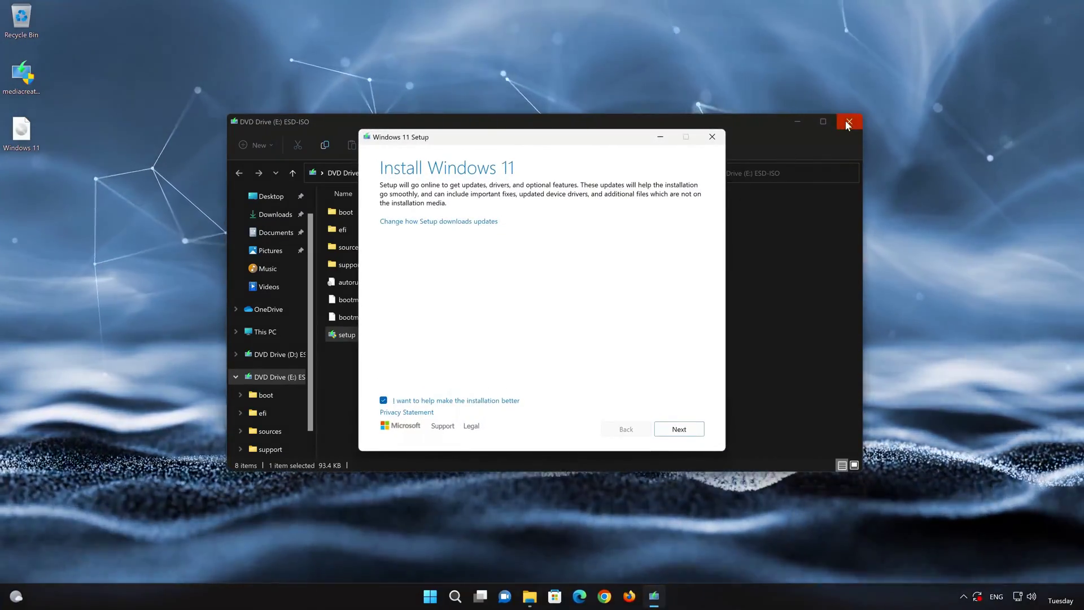
click(848, 122)
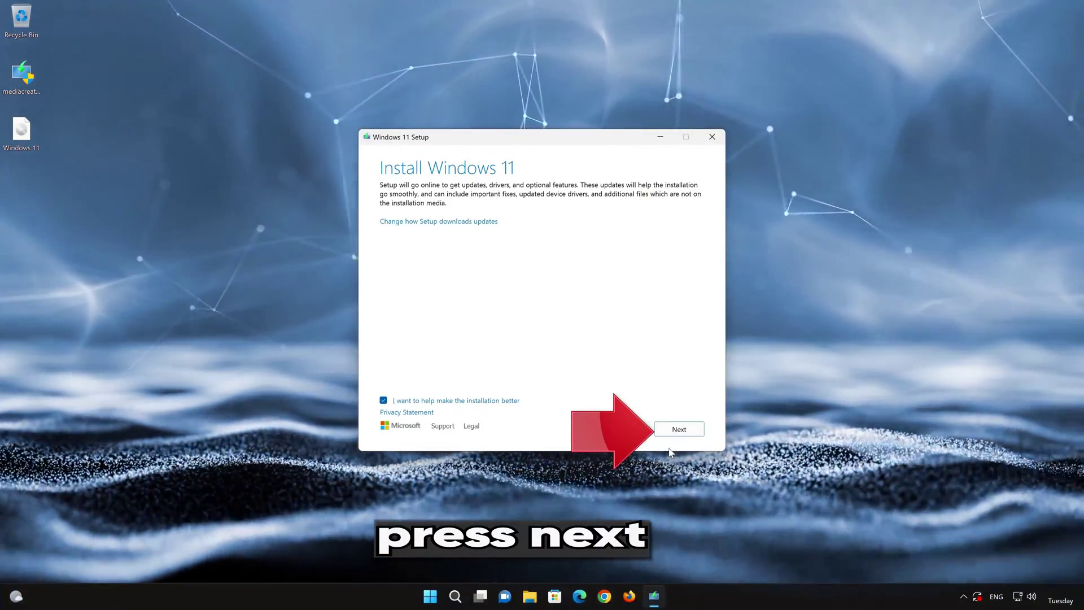
Step: Proceed through Windows 11 Setup, accept the license terms, and start installing Windows 11 Pro while keeping personal files and apps
click(679, 429)
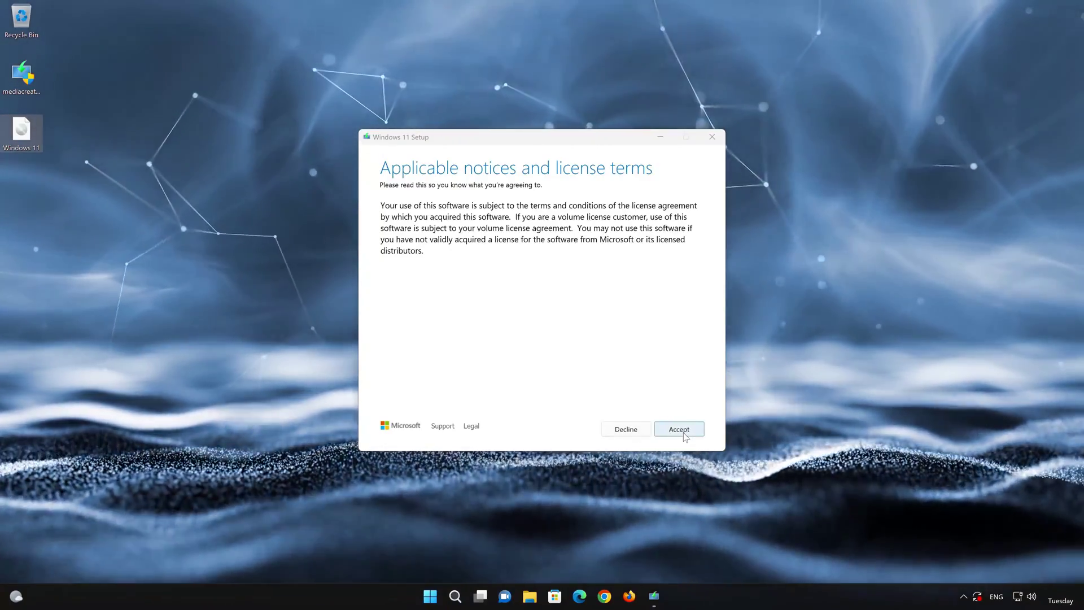
click(682, 435)
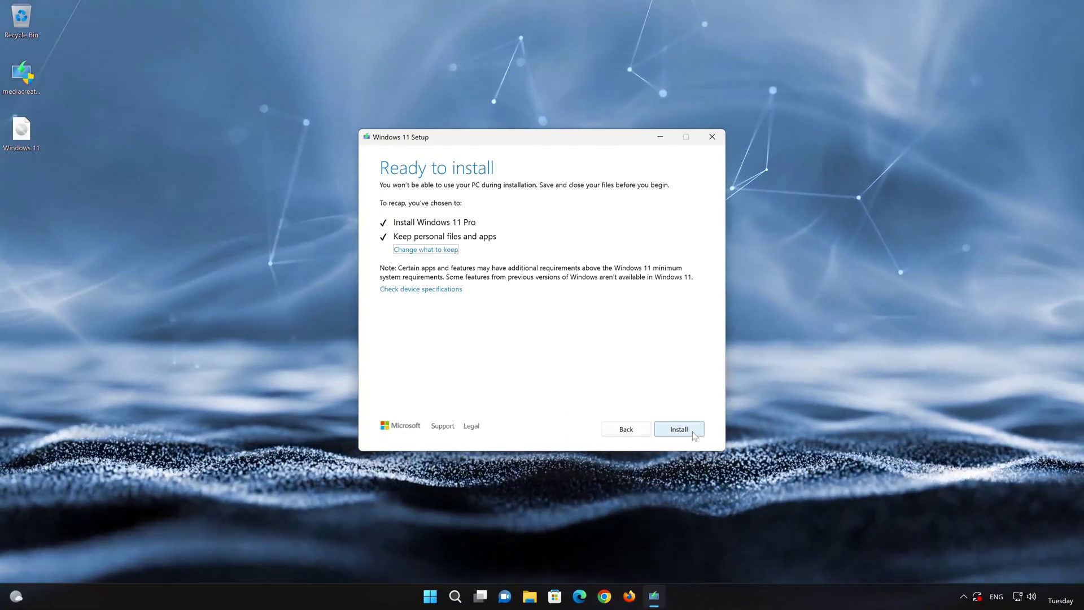
click(692, 431)
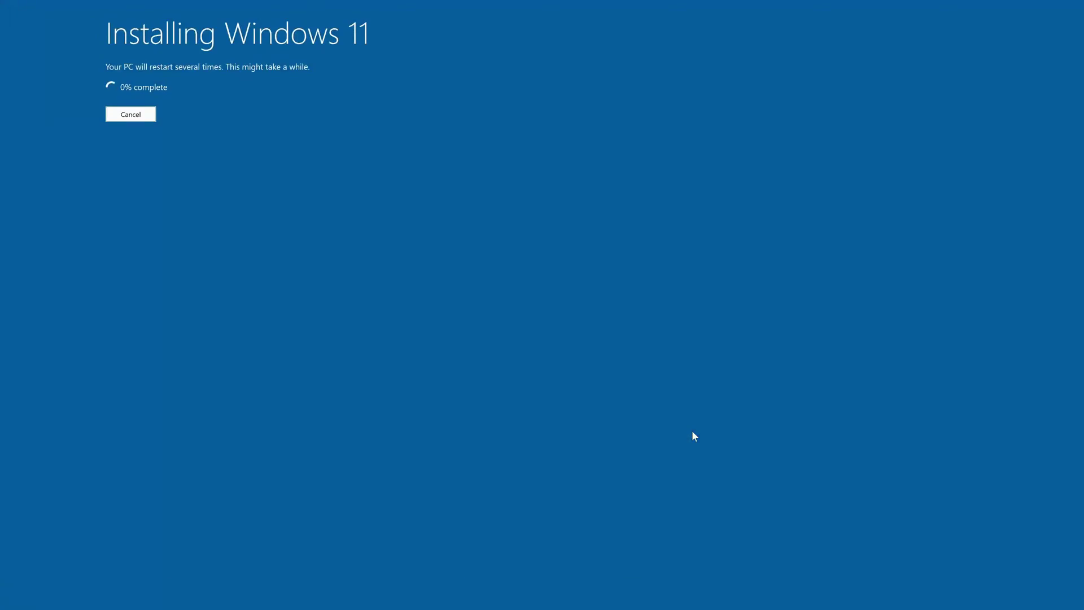